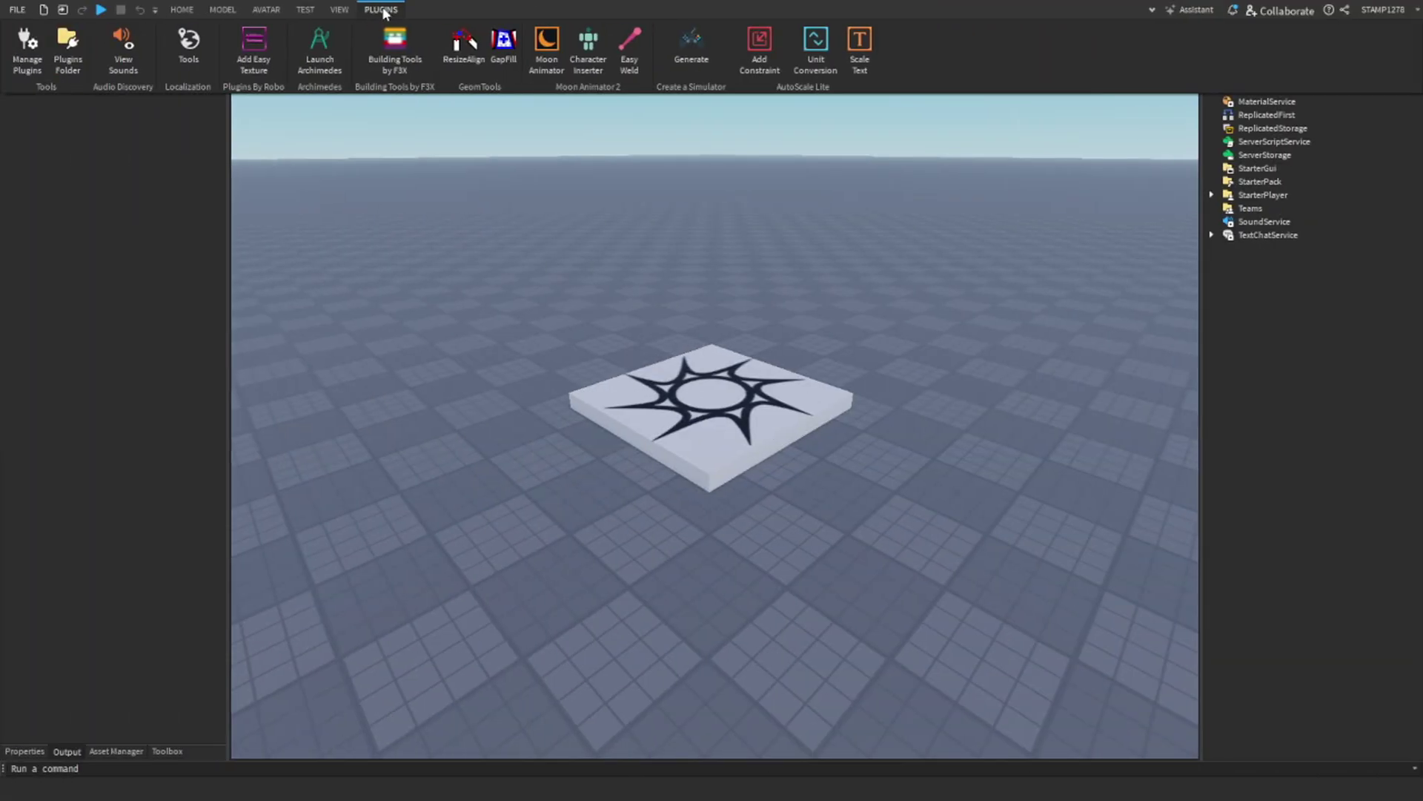
# Step: Generate a Clicker simulator game with monetization set to 100 and the number of areas set to 1
pyautogui.click(690, 74)
pyautogui.click(796, 244)
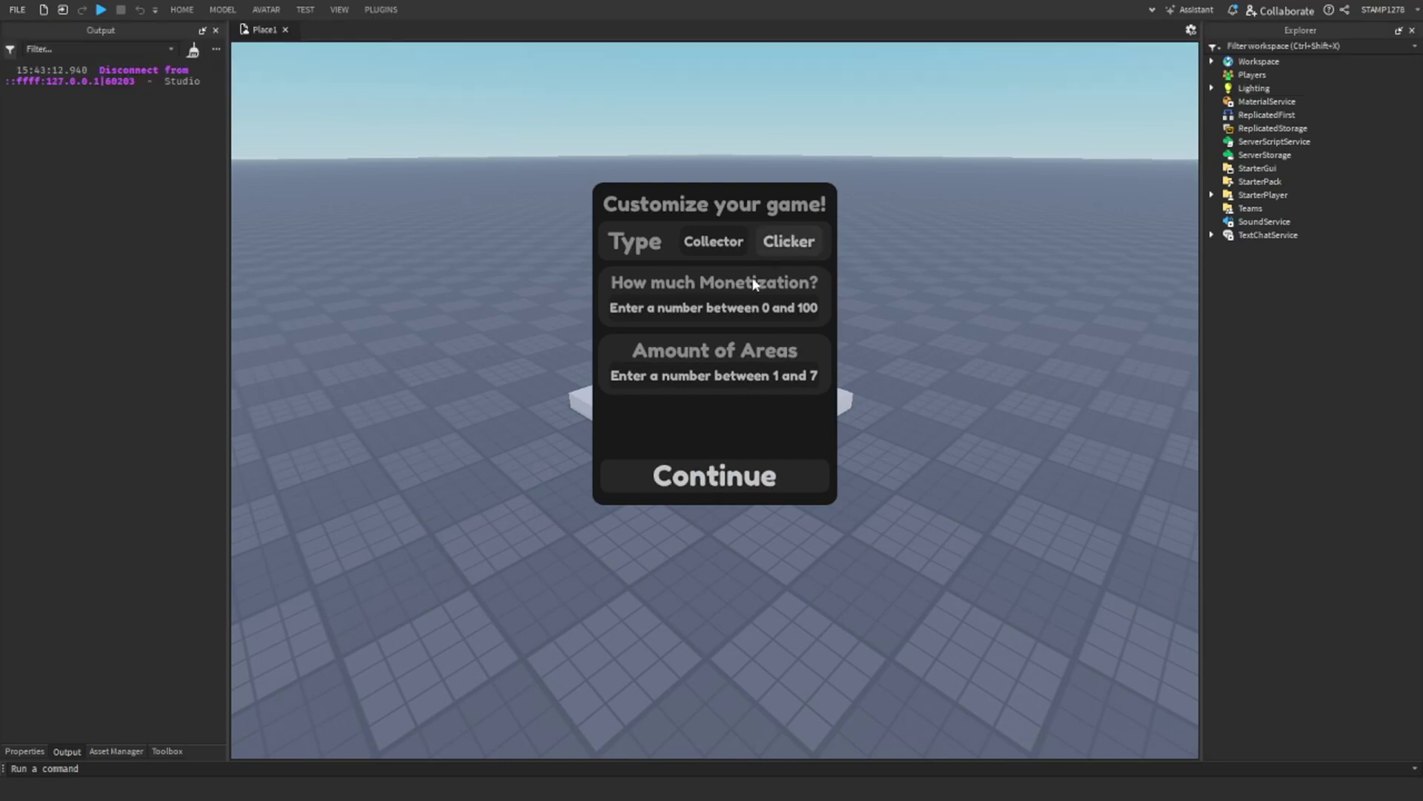
pyautogui.click(718, 307)
pyautogui.write('1000')
pyautogui.press('BackSpace')
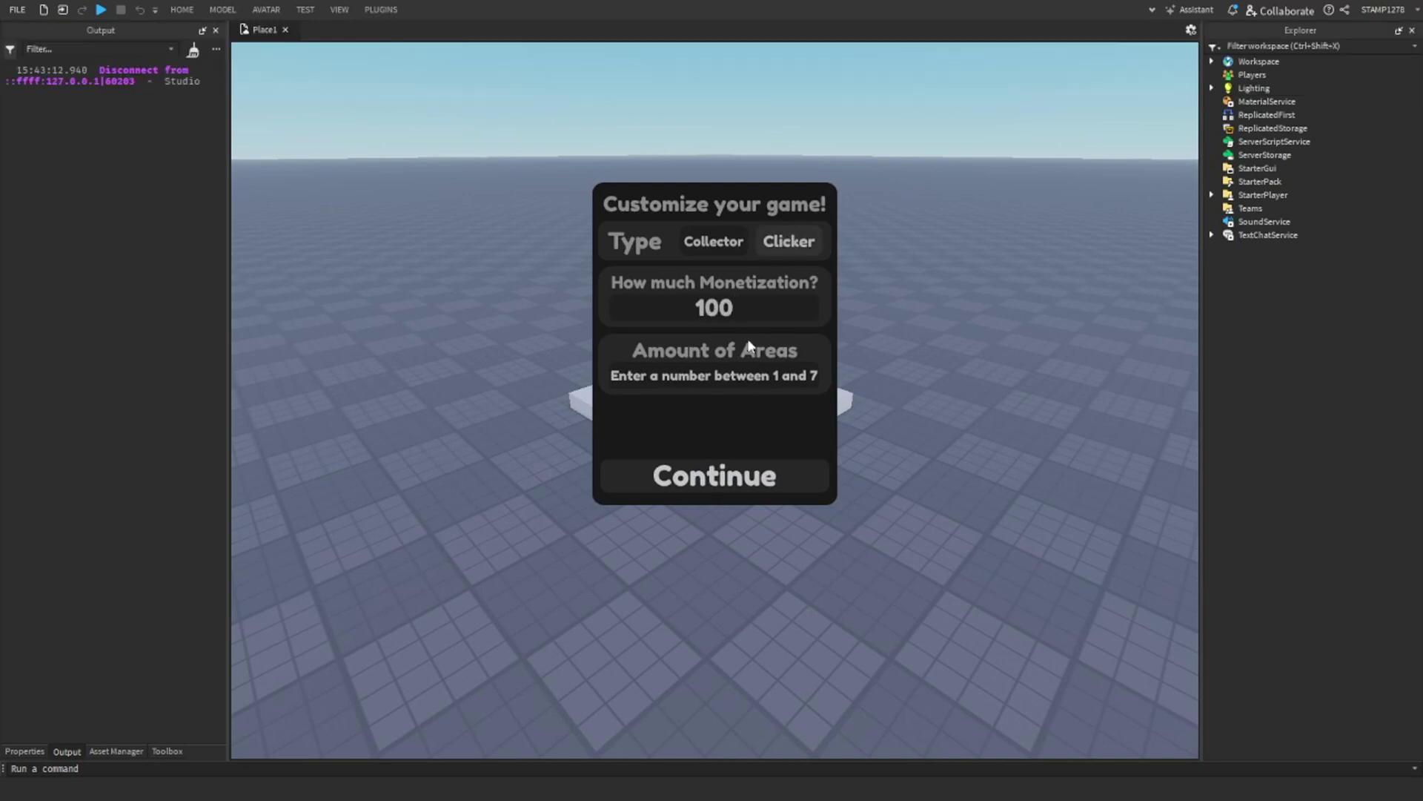
pyautogui.click(750, 348)
pyautogui.write('1')
pyautogui.click(745, 472)
pyautogui.click(780, 646)
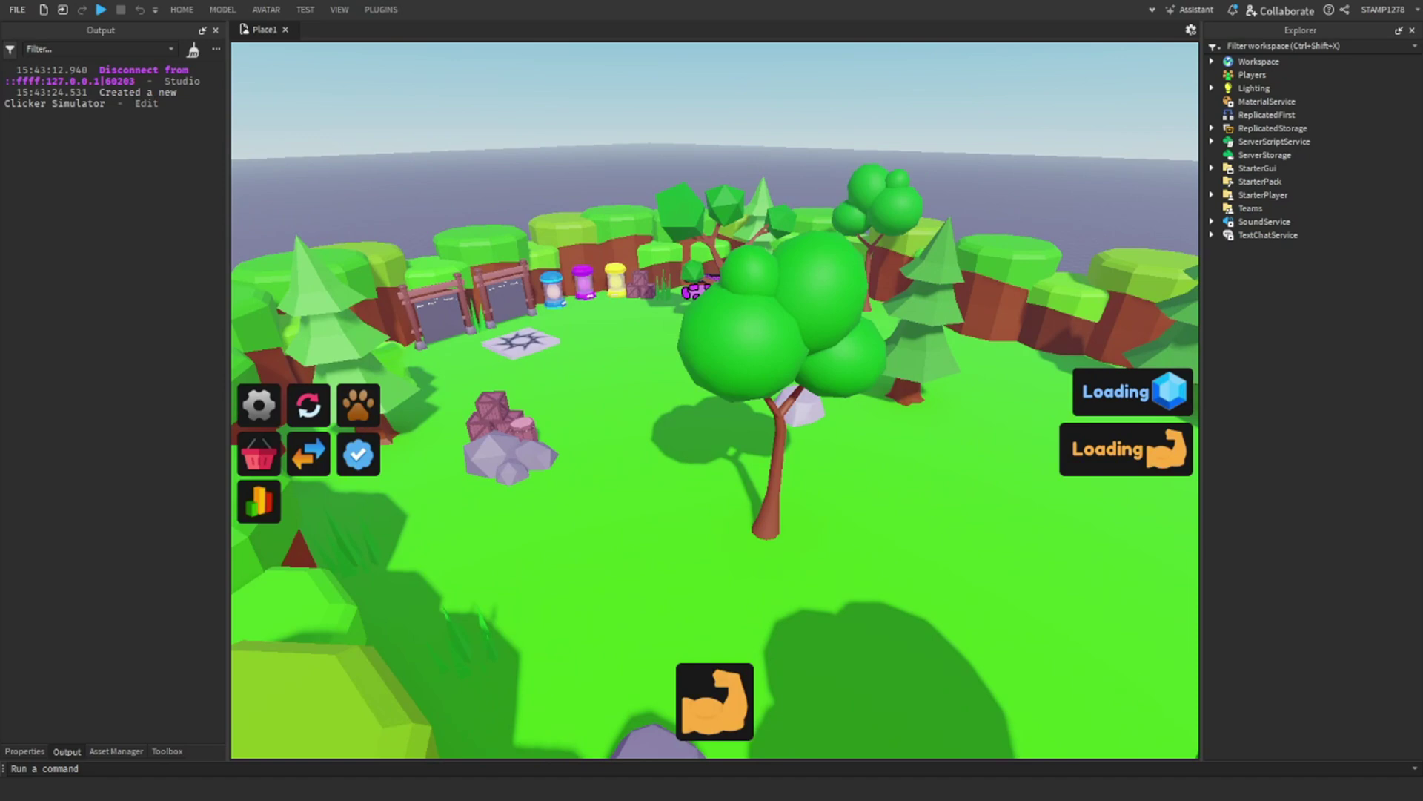
# Step: Expand the Buttons folder under HoverText-Buttons in Workspace and the LeftSide frame of GameUI in StarterGui
pyautogui.click(1211, 61)
pyautogui.click(1265, 101)
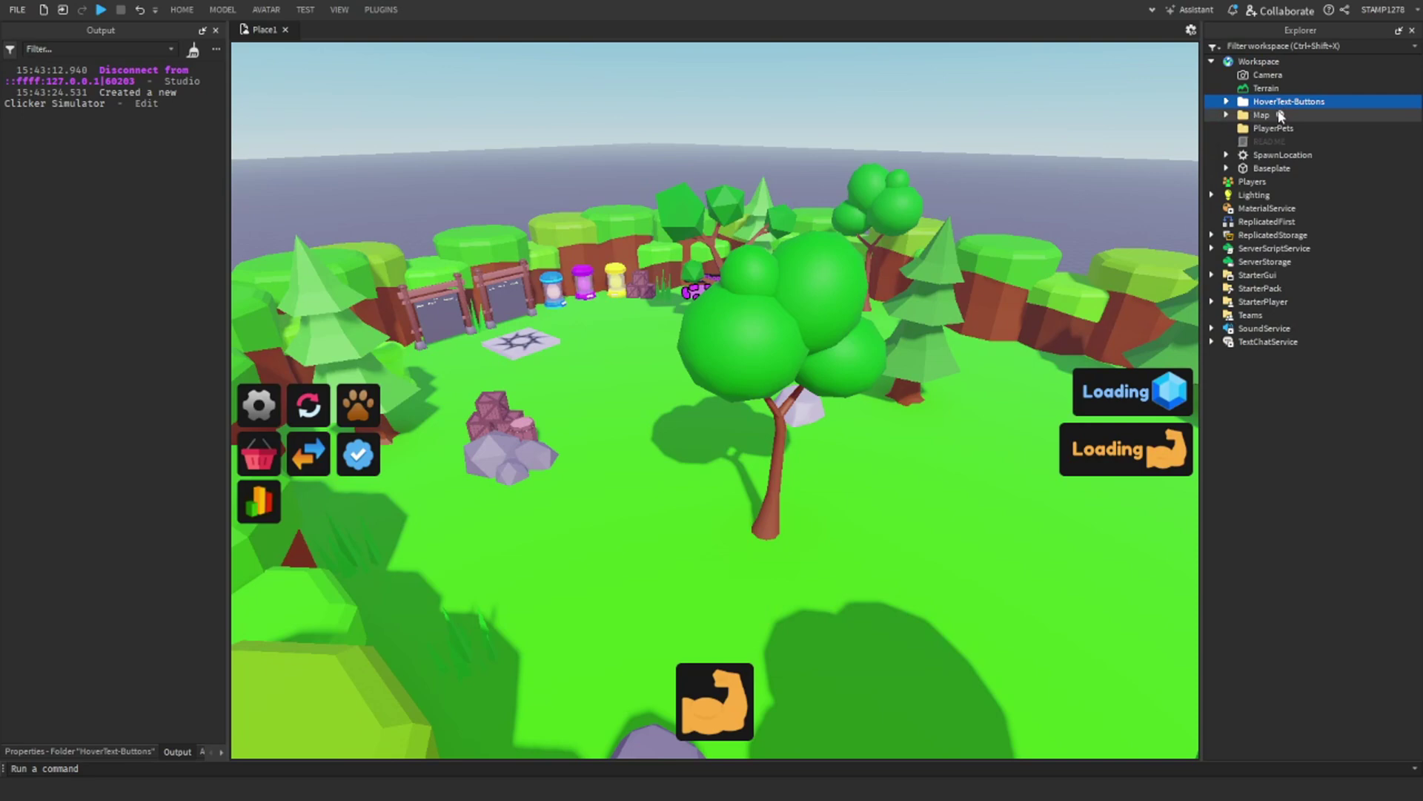
pyautogui.click(1227, 101)
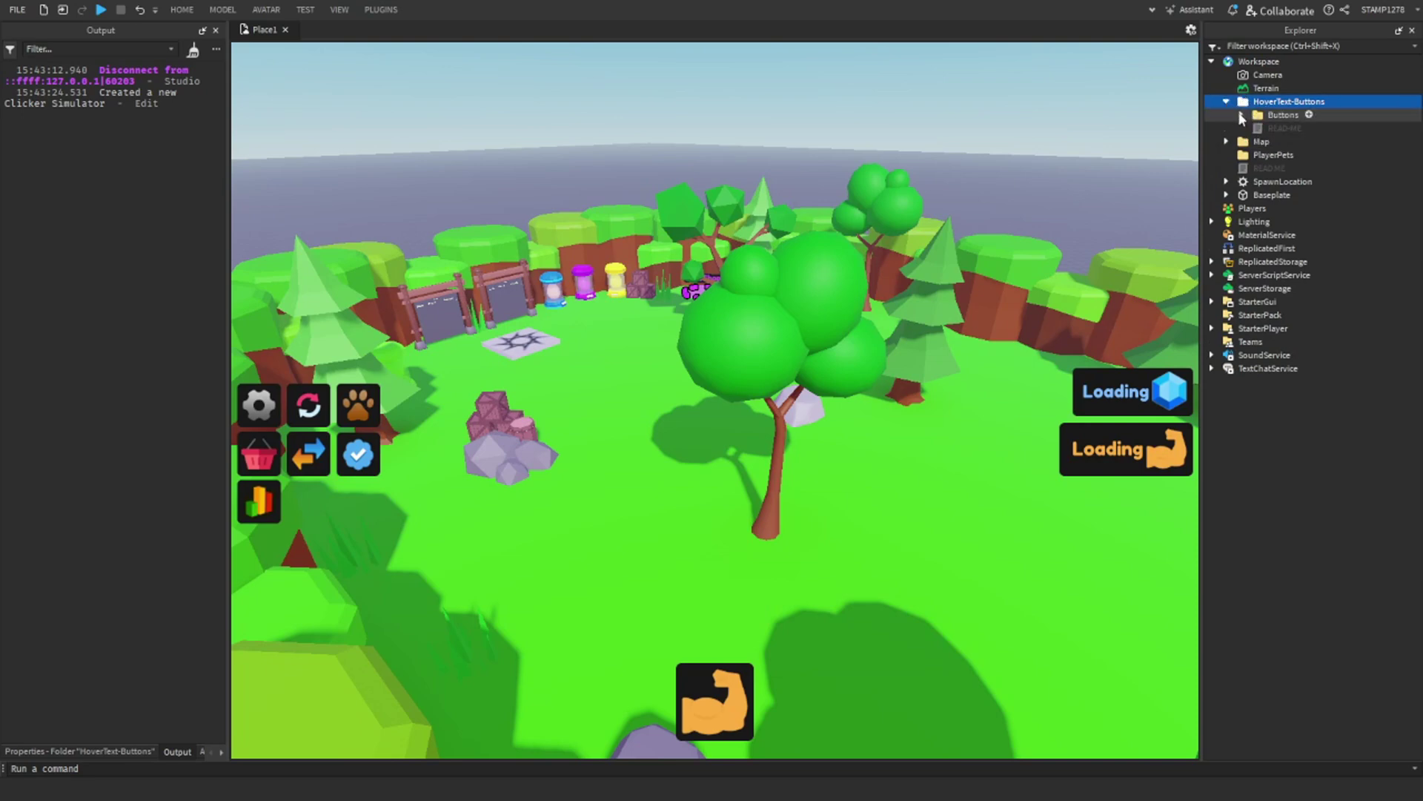
pyautogui.click(1242, 116)
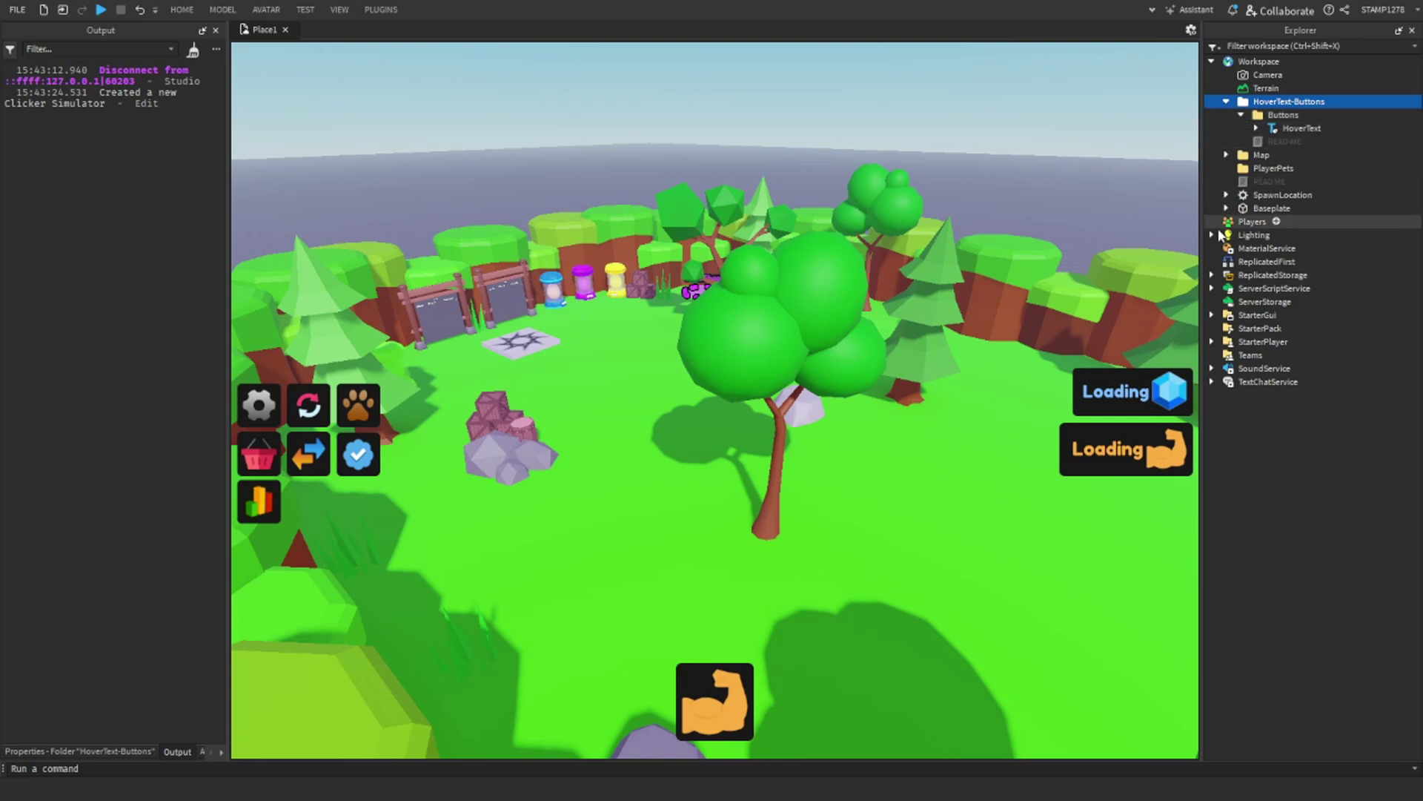
pyautogui.click(1212, 315)
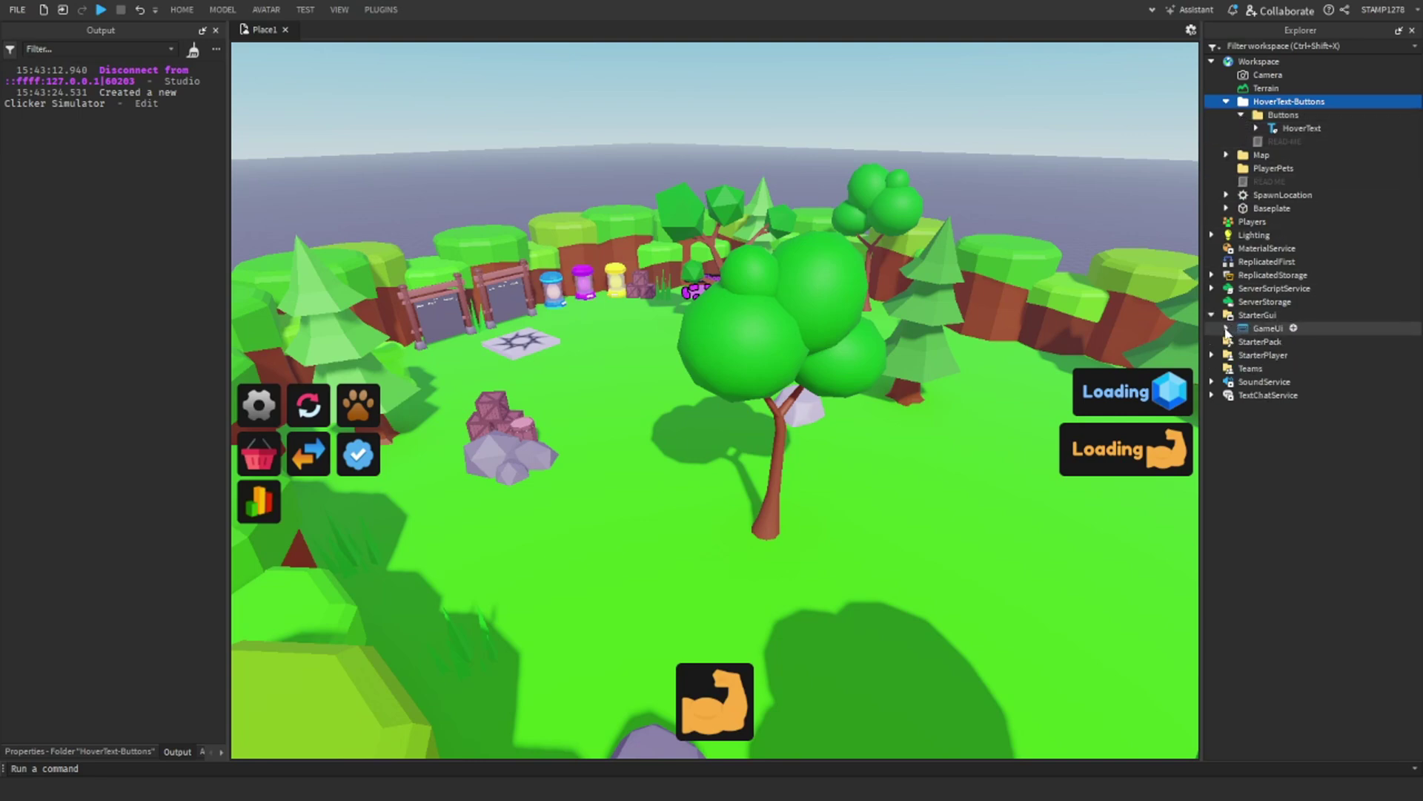
pyautogui.click(1226, 329)
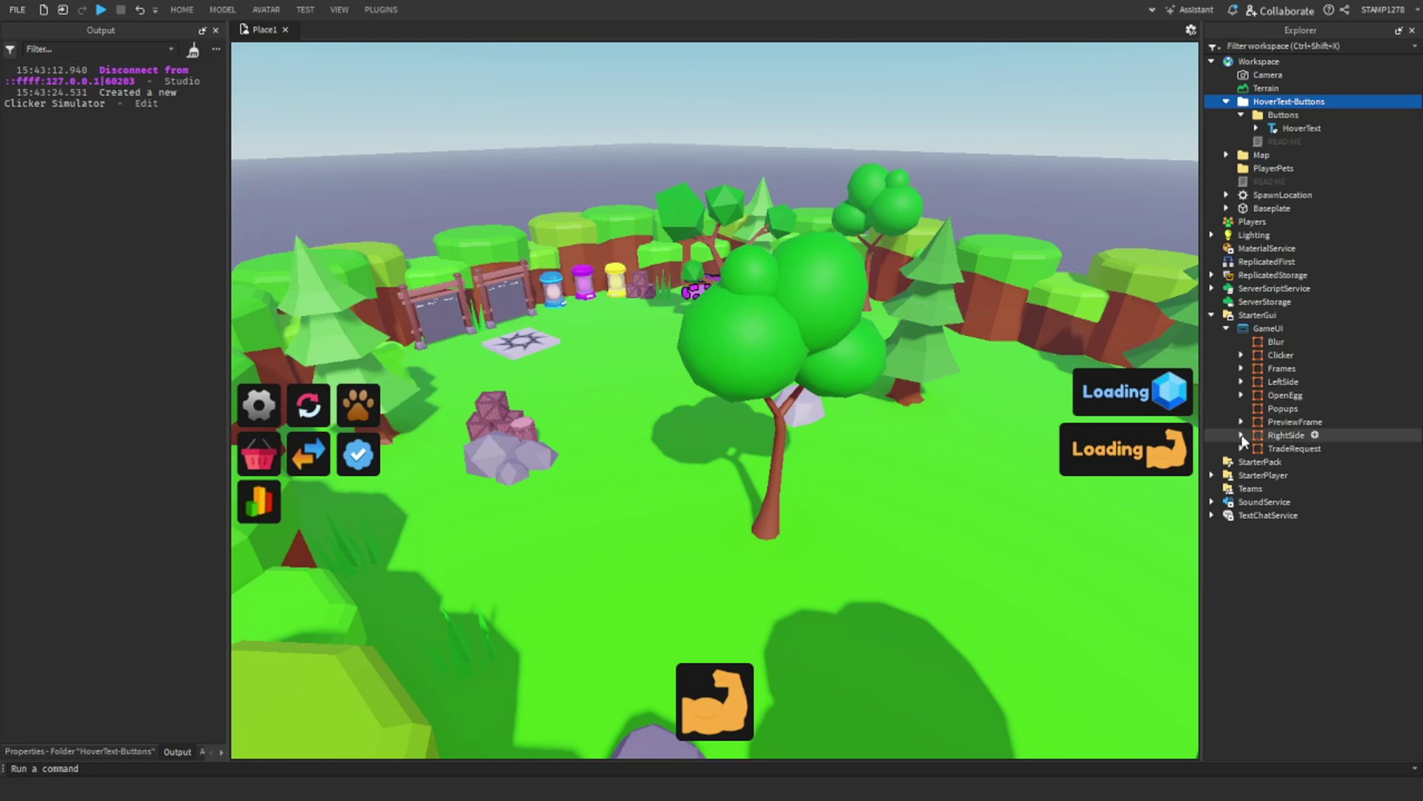
pyautogui.click(1241, 382)
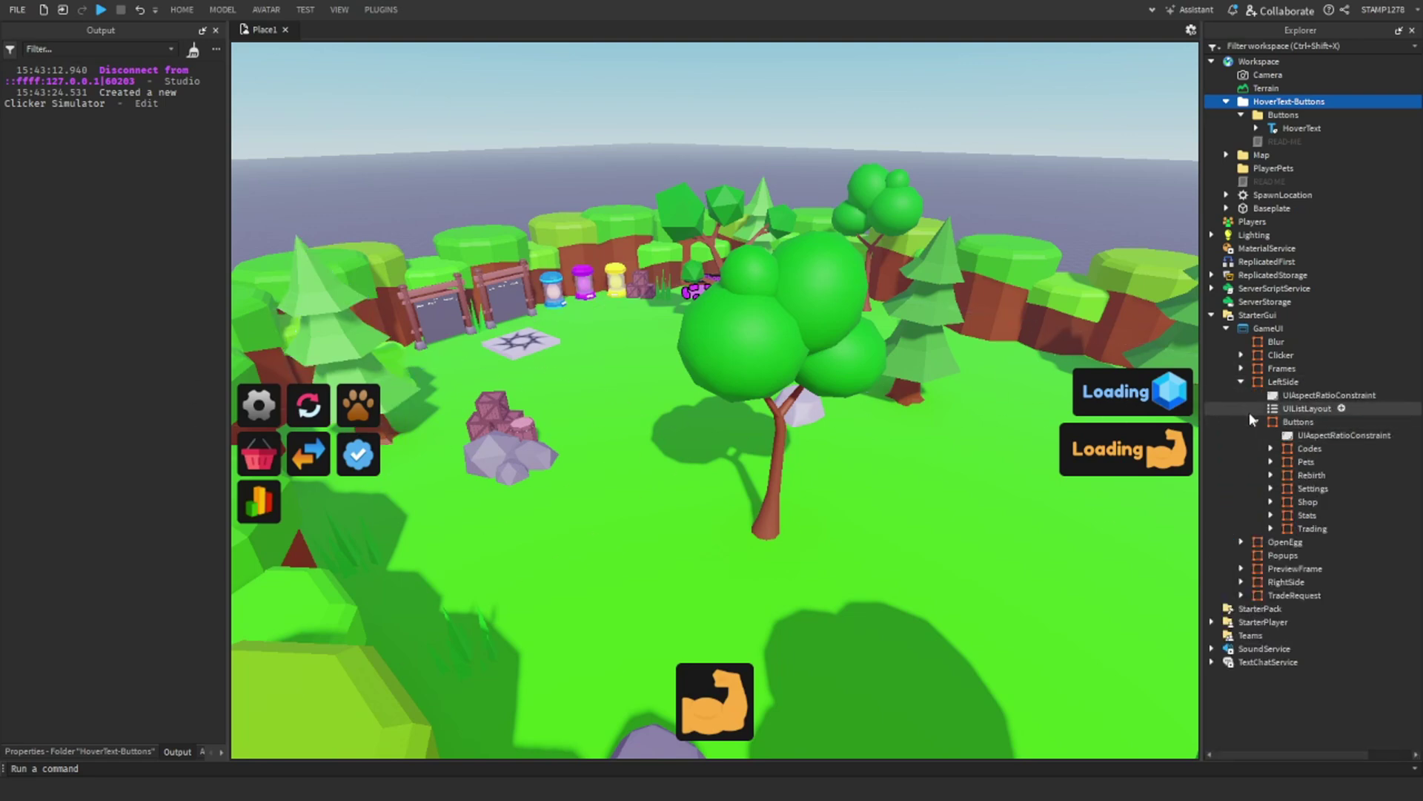
# Step: Copy the HoverText label and paste it into all seven LeftSide button frames, from Codes through Trading
pyautogui.click(1290, 128)
pyautogui.rightClick(1289, 129)
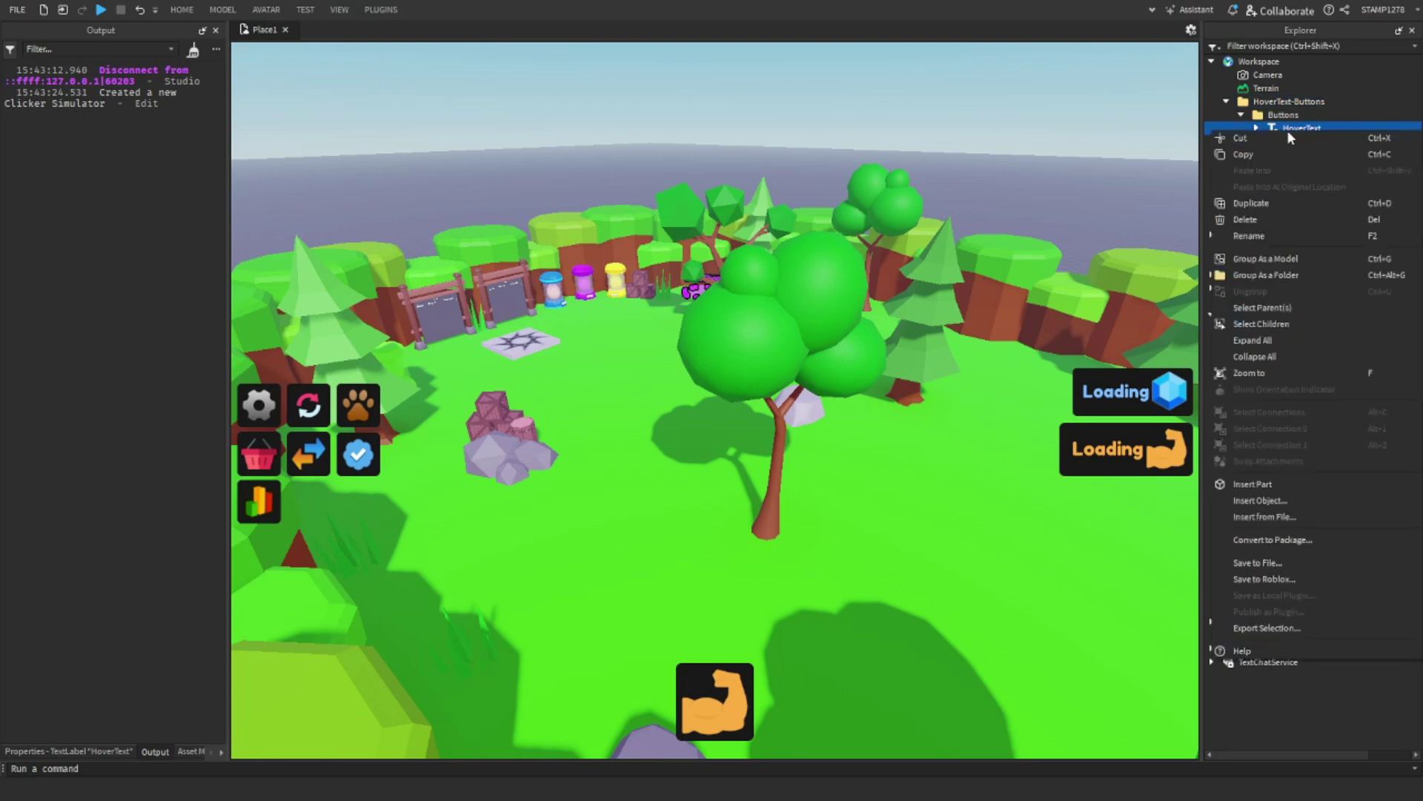
pyautogui.click(1264, 155)
pyautogui.click(1290, 452)
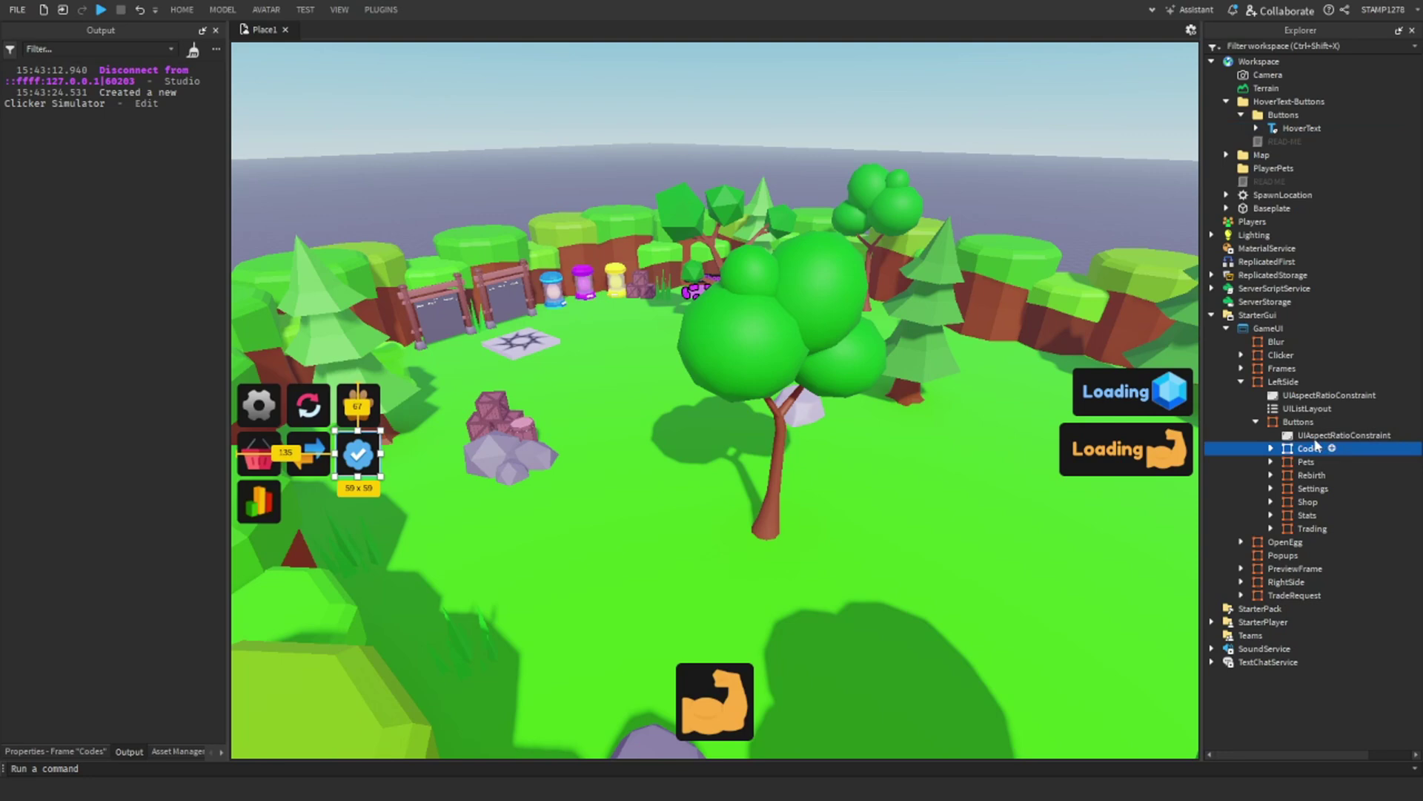
pyautogui.keyDown('shift'); pyautogui.click(1310, 530); pyautogui.keyUp('shift')
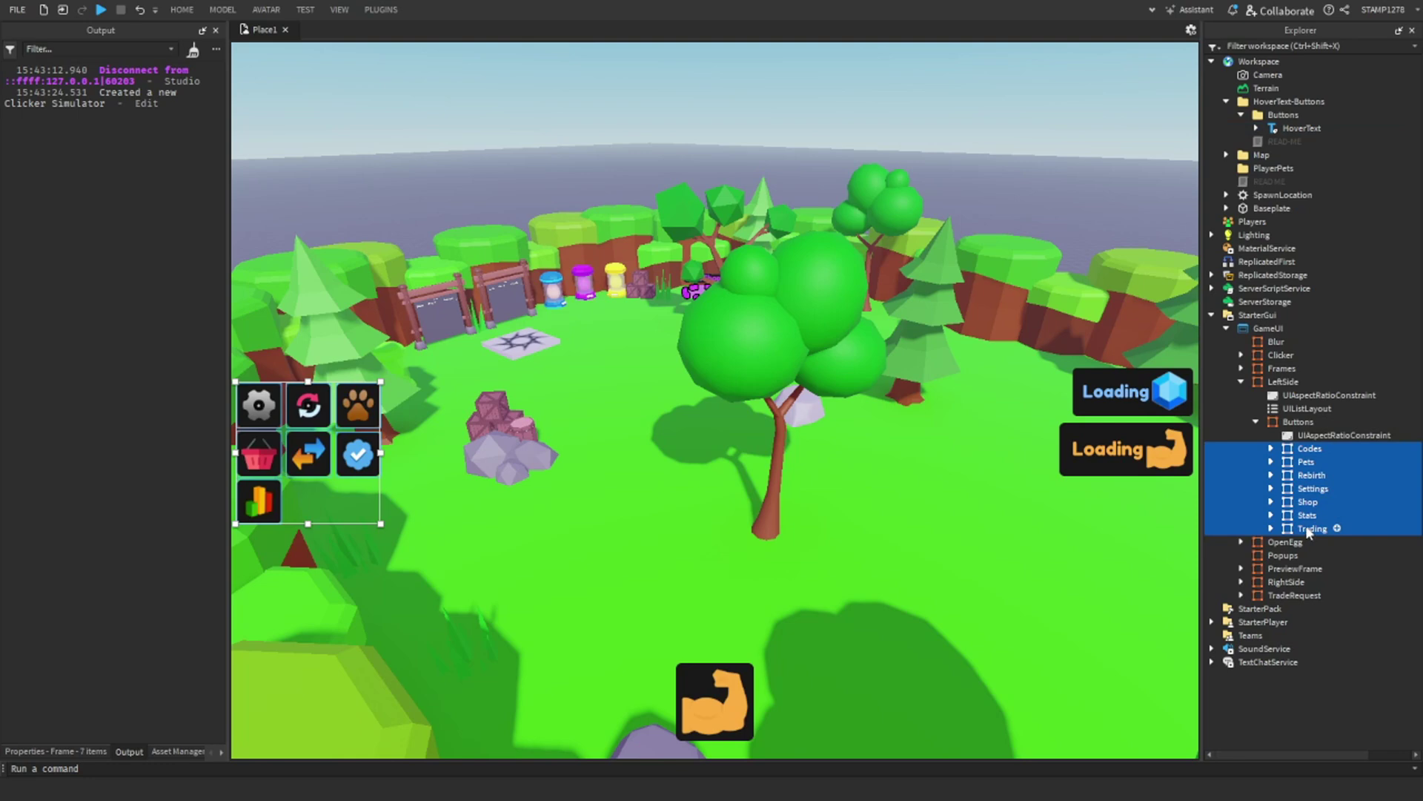
pyautogui.hotkey('ctrl', 'shift', 'v')
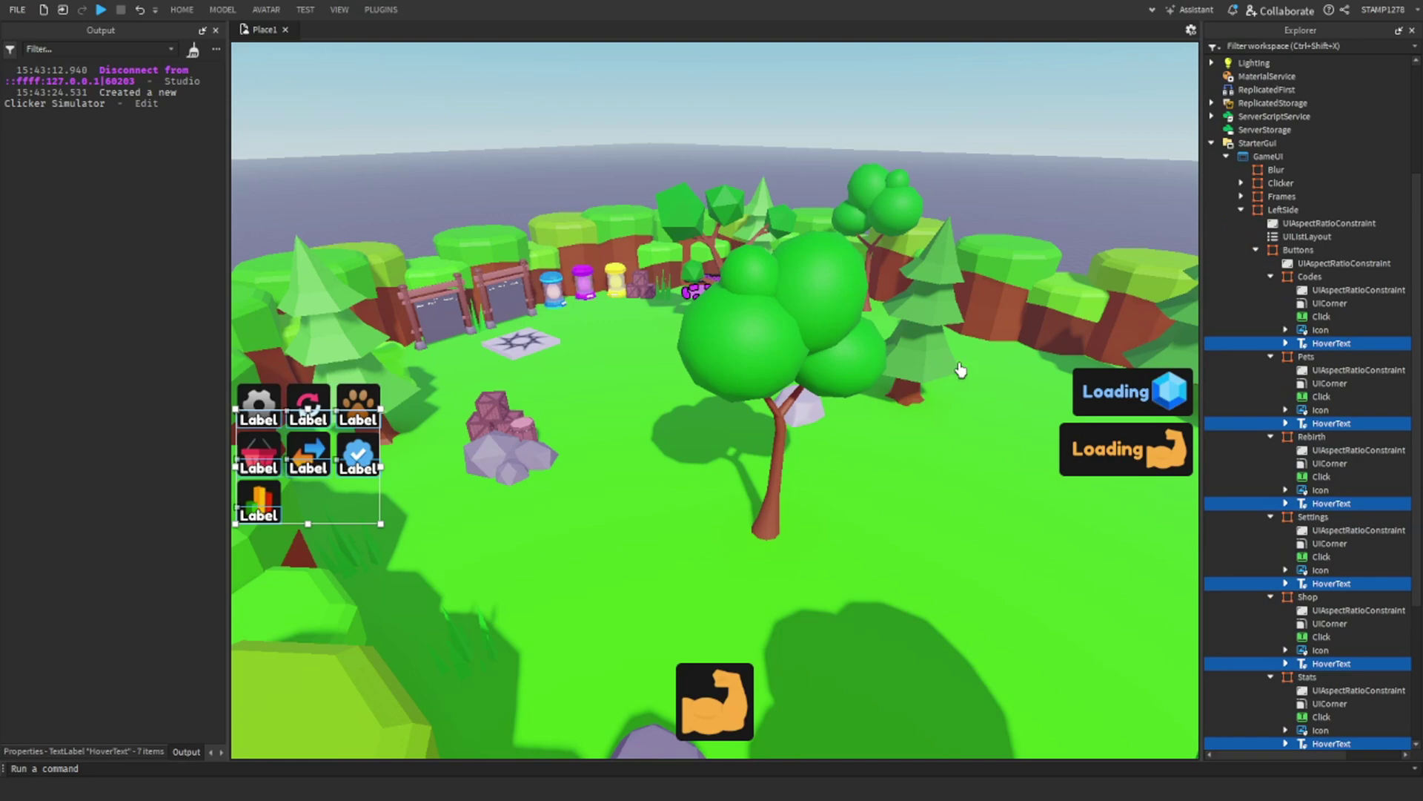
pyautogui.scroll(-8, 674, 309)
pyautogui.click(614, 241)
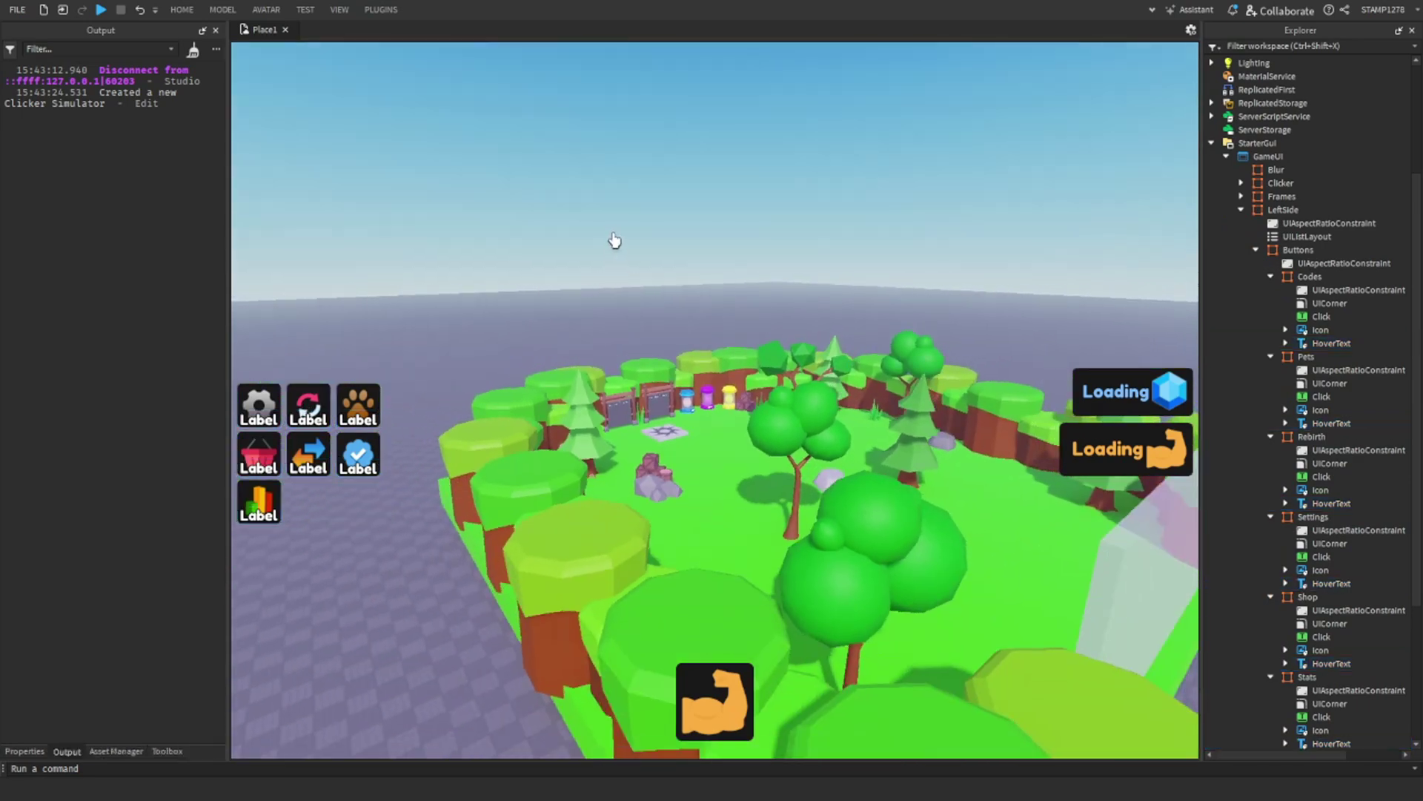
pyautogui.moveTo(615, 241); pyautogui.dragTo(519, 245, button='right')
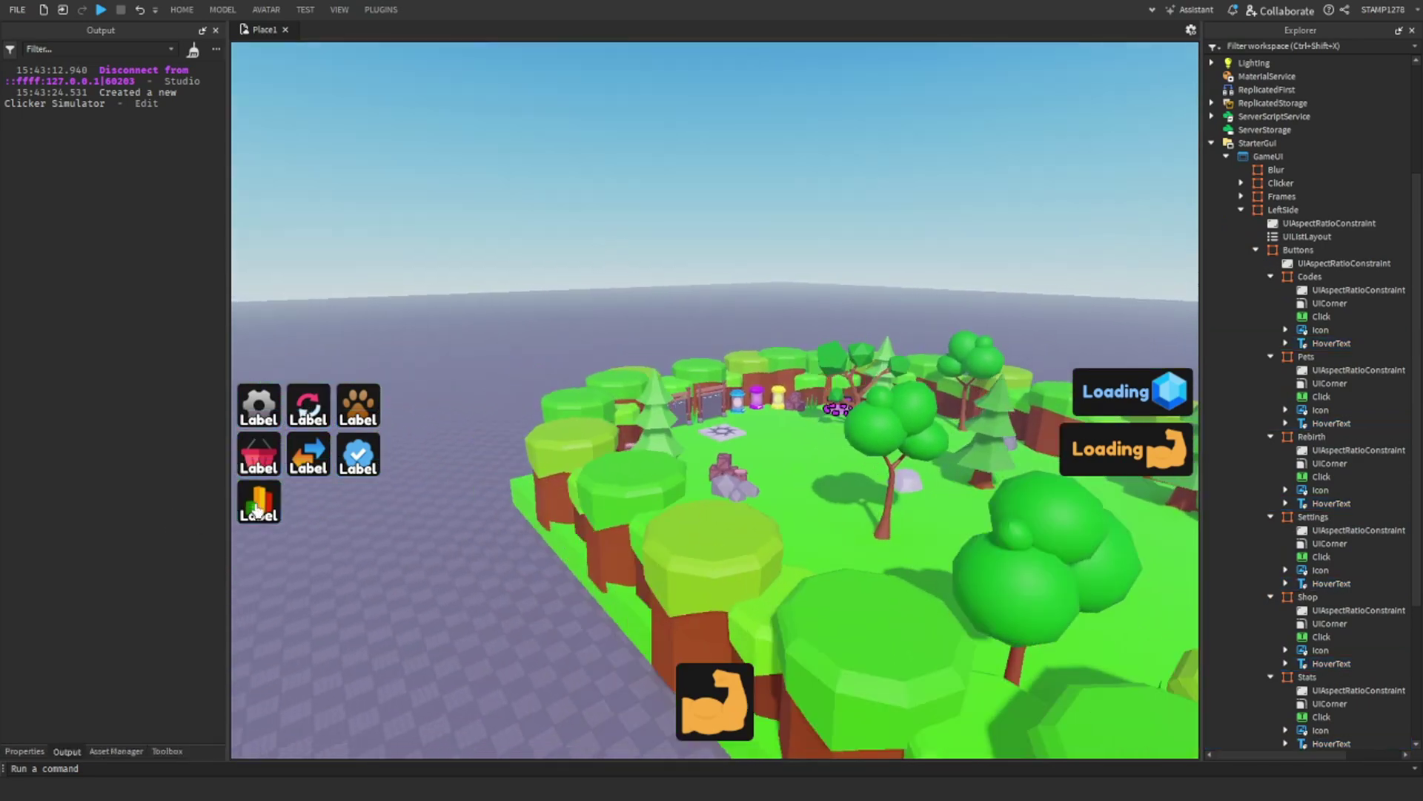
pyautogui.scroll(3, 326, 430)
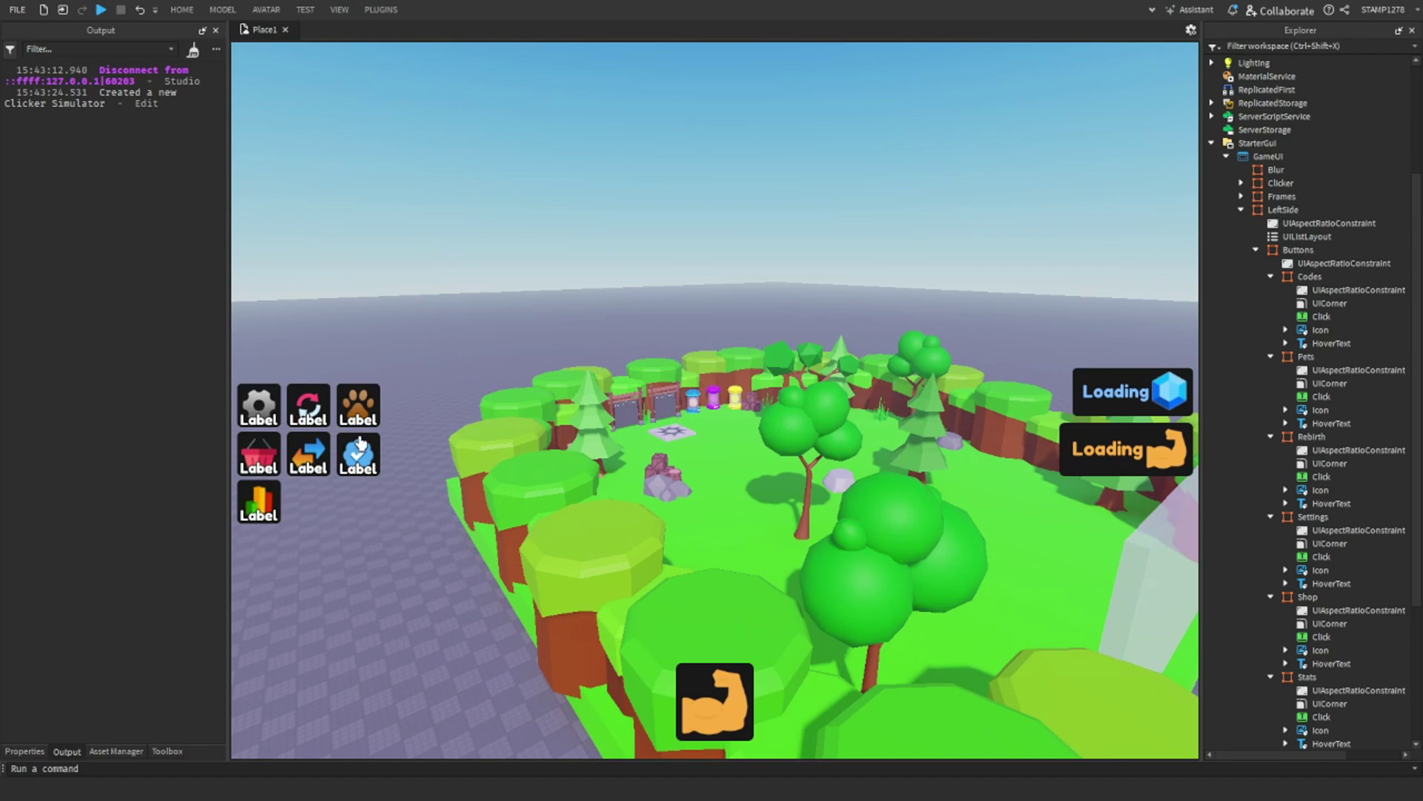
# Step: Turn off Visible for the HoverText labels in all seven LeftSide button frames
pyautogui.click(1318, 344)
pyautogui.keyDown('ctrl'); pyautogui.click(1323, 425); pyautogui.keyUp('ctrl')
pyautogui.keyDown('ctrl'); pyautogui.click(1332, 503); pyautogui.keyUp('ctrl')
pyautogui.keyDown('ctrl'); pyautogui.click(1331, 584); pyautogui.keyUp('ctrl')
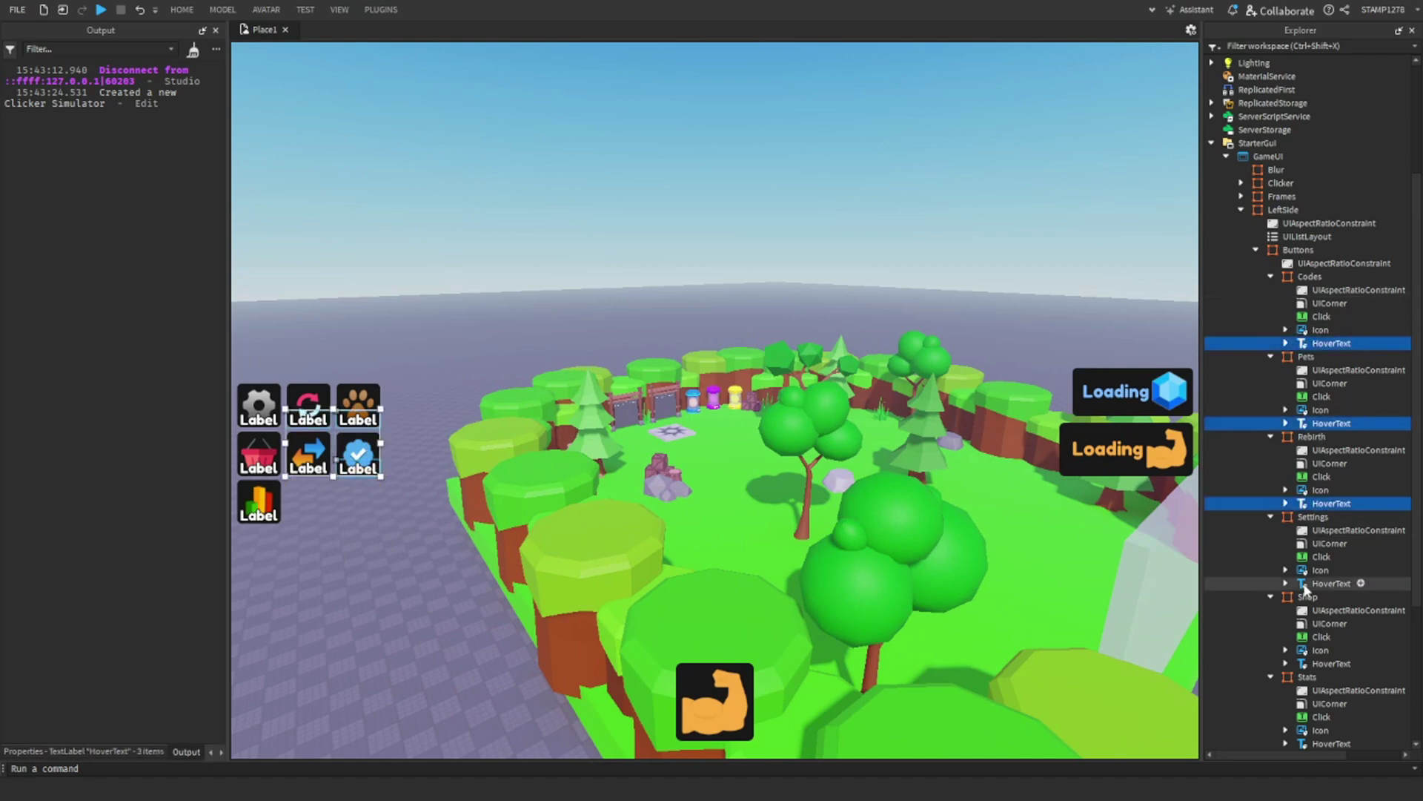
pyautogui.scroll(-2, 1305, 519)
pyautogui.keyDown('ctrl'); pyautogui.click(1306, 513); pyautogui.keyUp('ctrl')
pyautogui.keyDown('ctrl'); pyautogui.click(1307, 592); pyautogui.keyUp('ctrl')
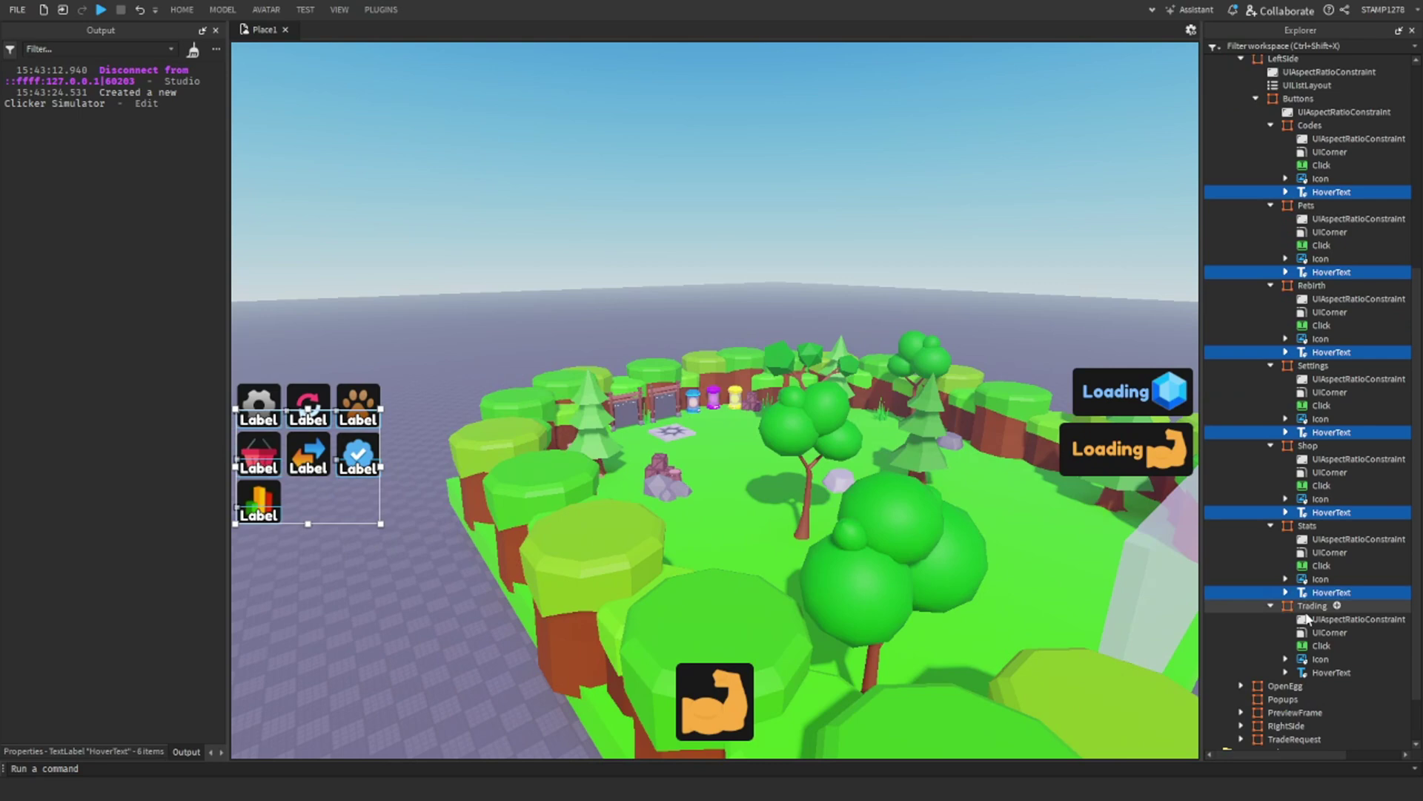
pyautogui.keyDown('ctrl'); pyautogui.click(1306, 672); pyautogui.keyUp('ctrl')
pyautogui.click(52, 751)
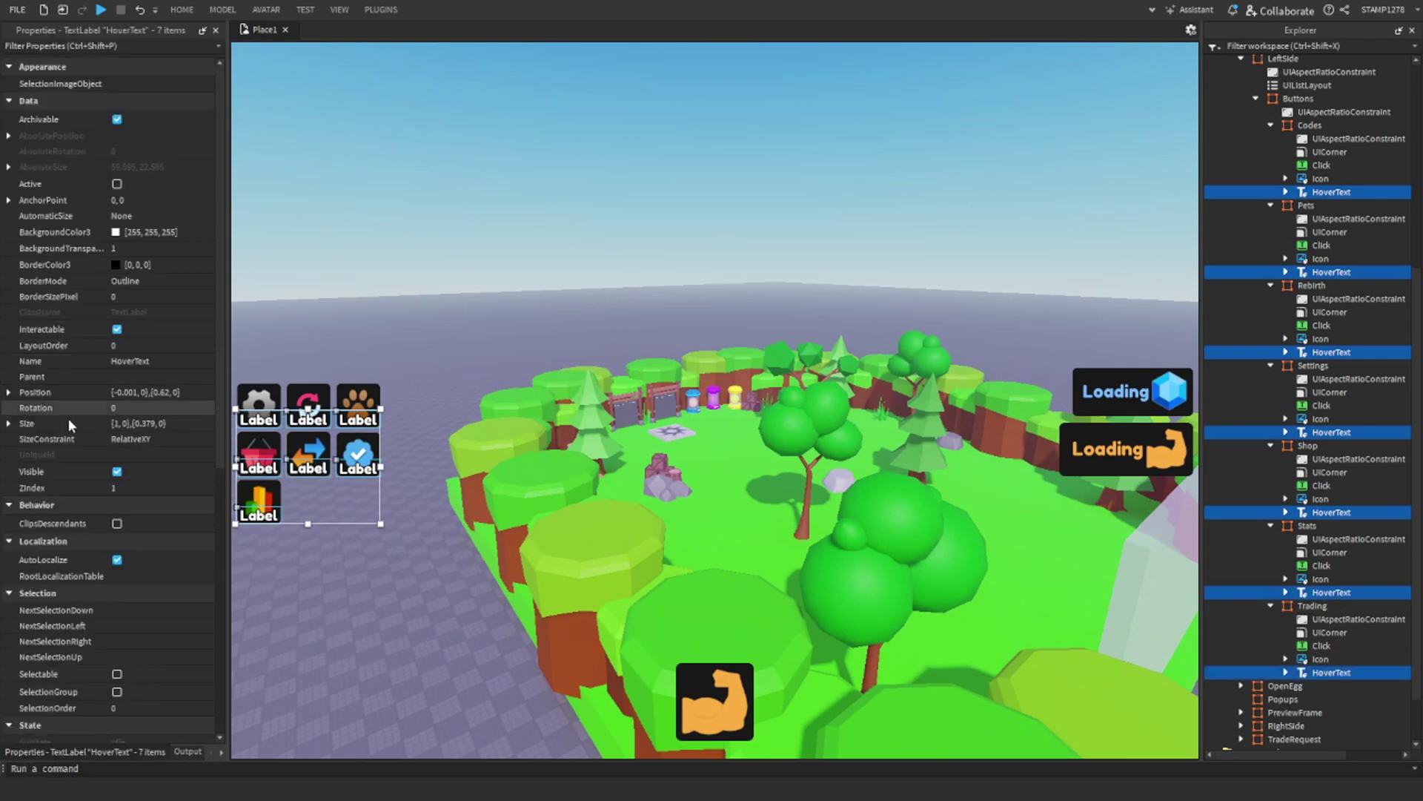
pyautogui.click(117, 472)
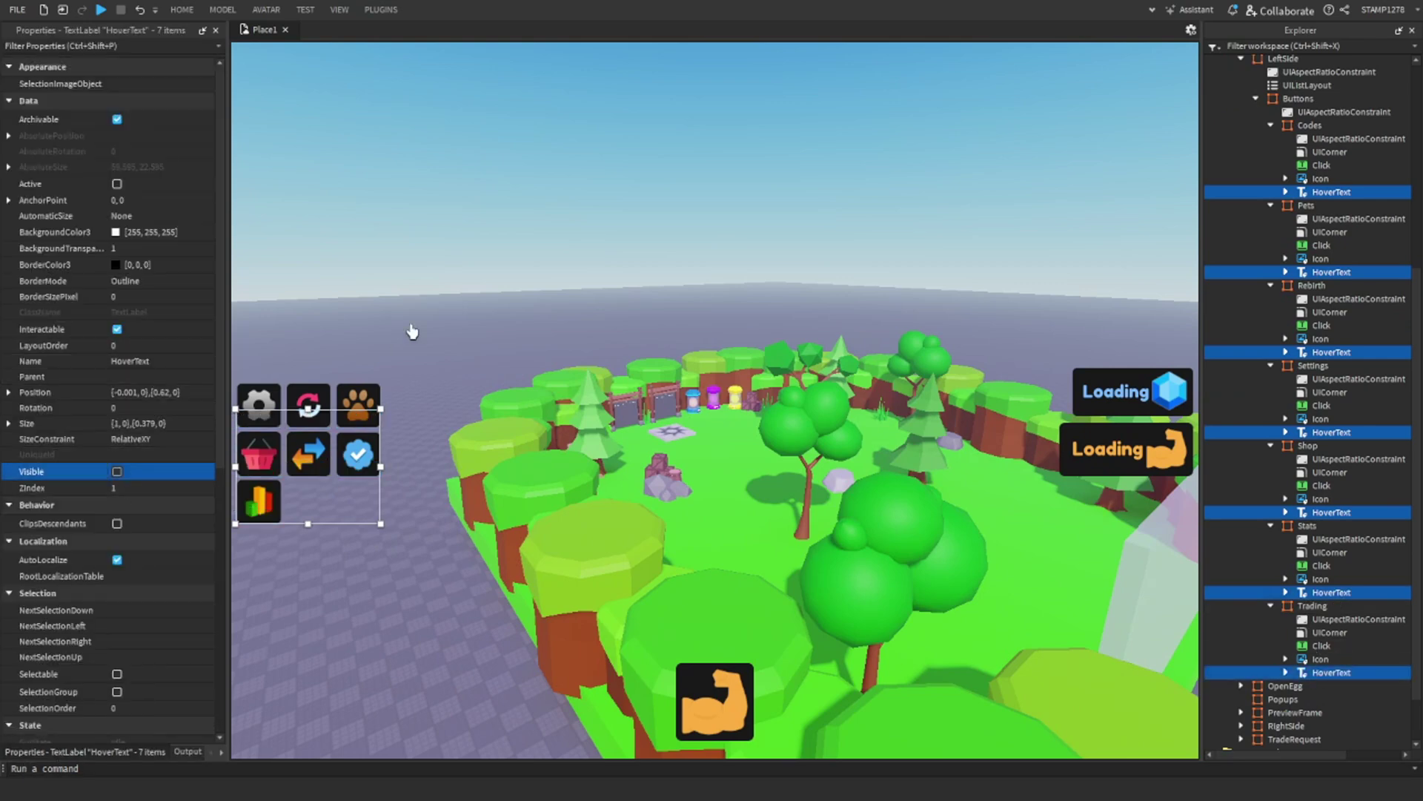
pyautogui.click(412, 331)
pyautogui.moveTo(410, 327); pyautogui.dragTo(326, 371, button='right')
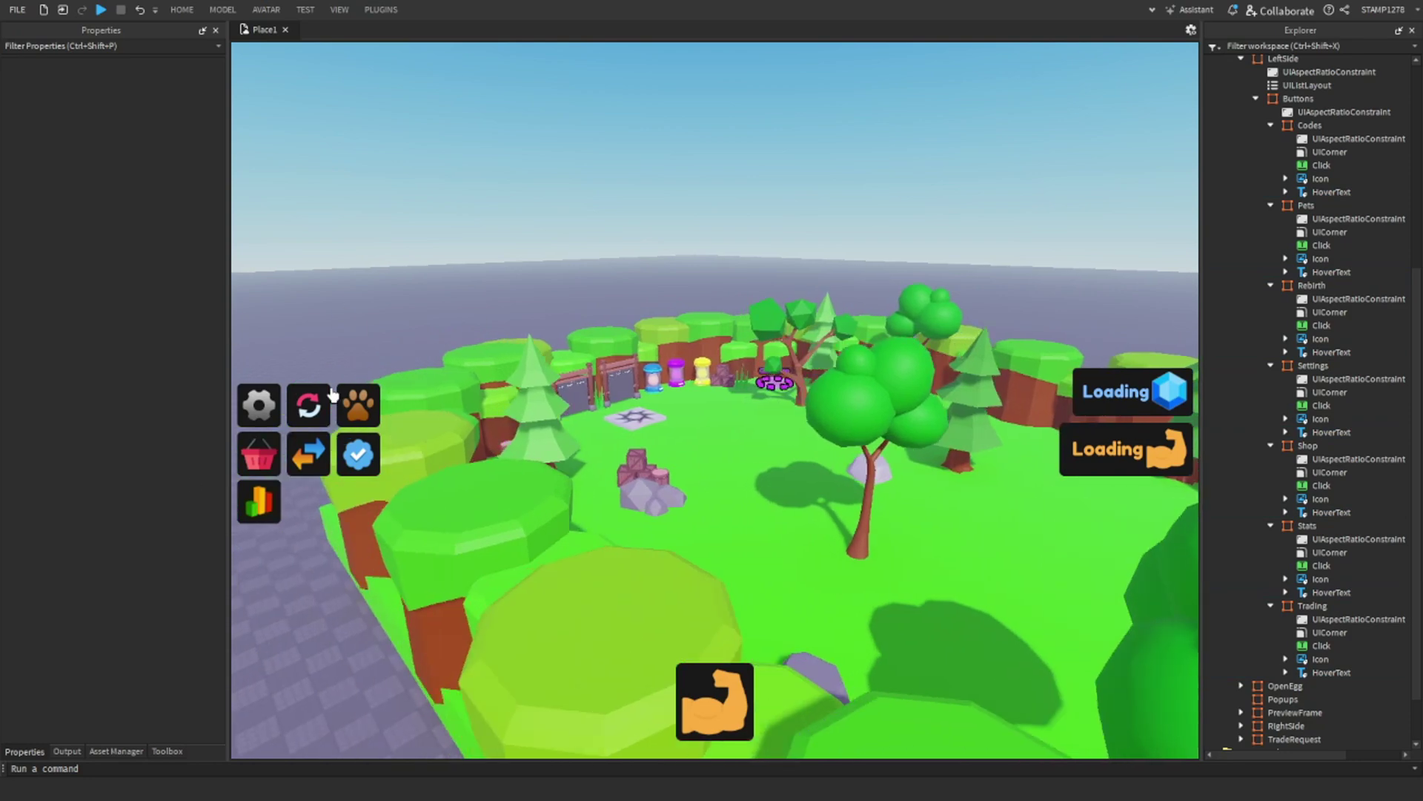
# Step: Save the game to Roblox as "Hover buttons" with the Phone and VR devices and Team Create turned off
pyautogui.click(189, 9)
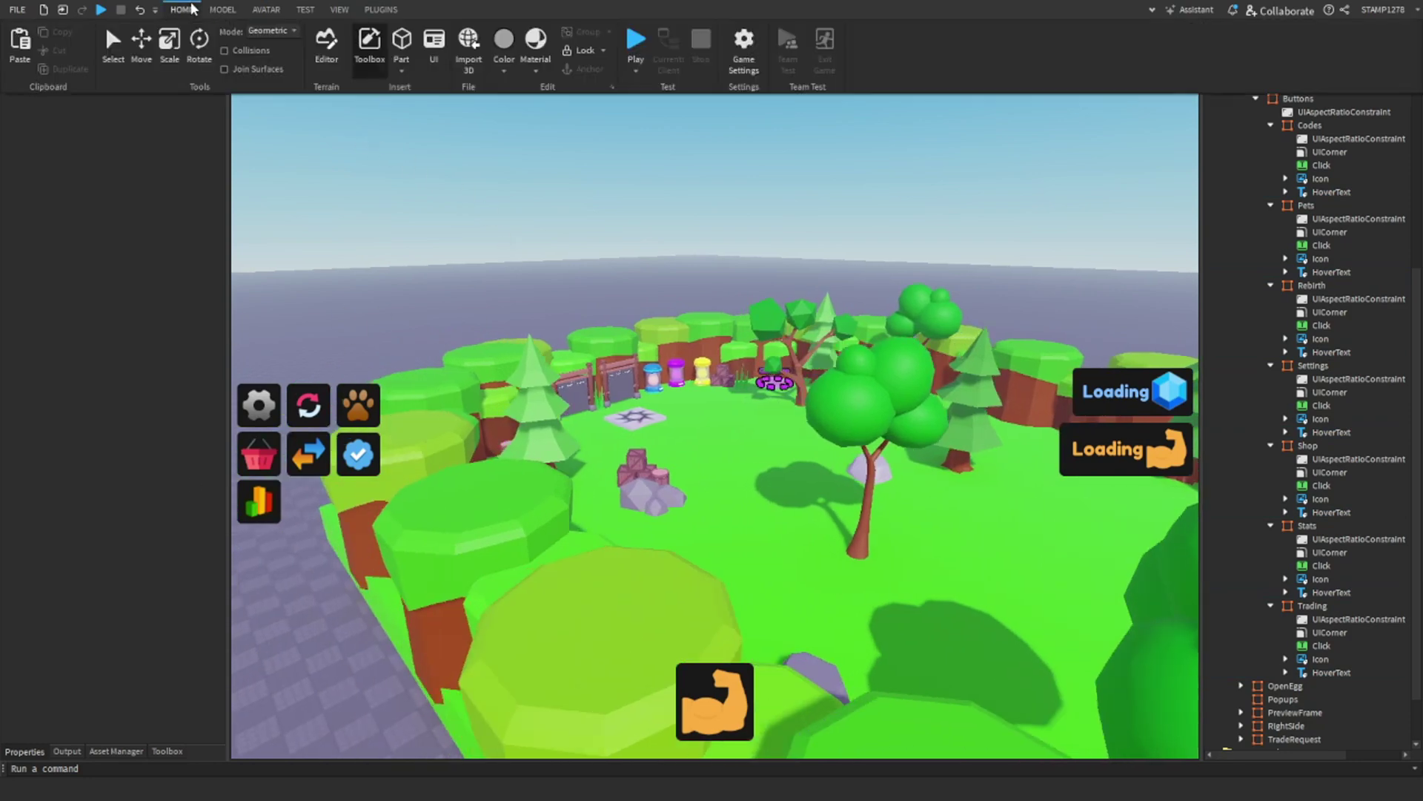
pyautogui.click(738, 58)
pyautogui.click(712, 270)
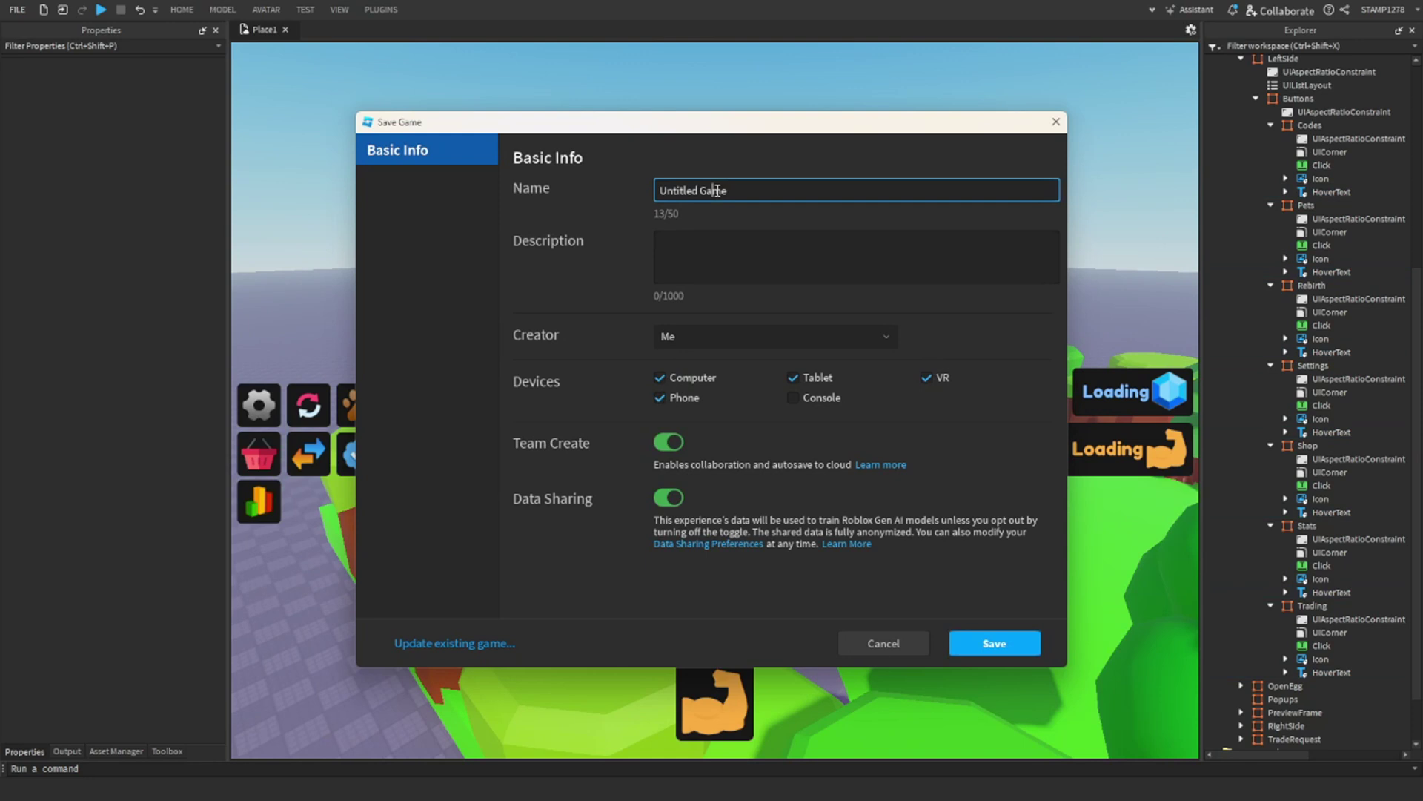
pyautogui.hotkey('ctrl', 'a')
pyautogui.press('BackSpace')
pyautogui.write('Hobe')
pyautogui.click(926, 377)
pyautogui.click(669, 439)
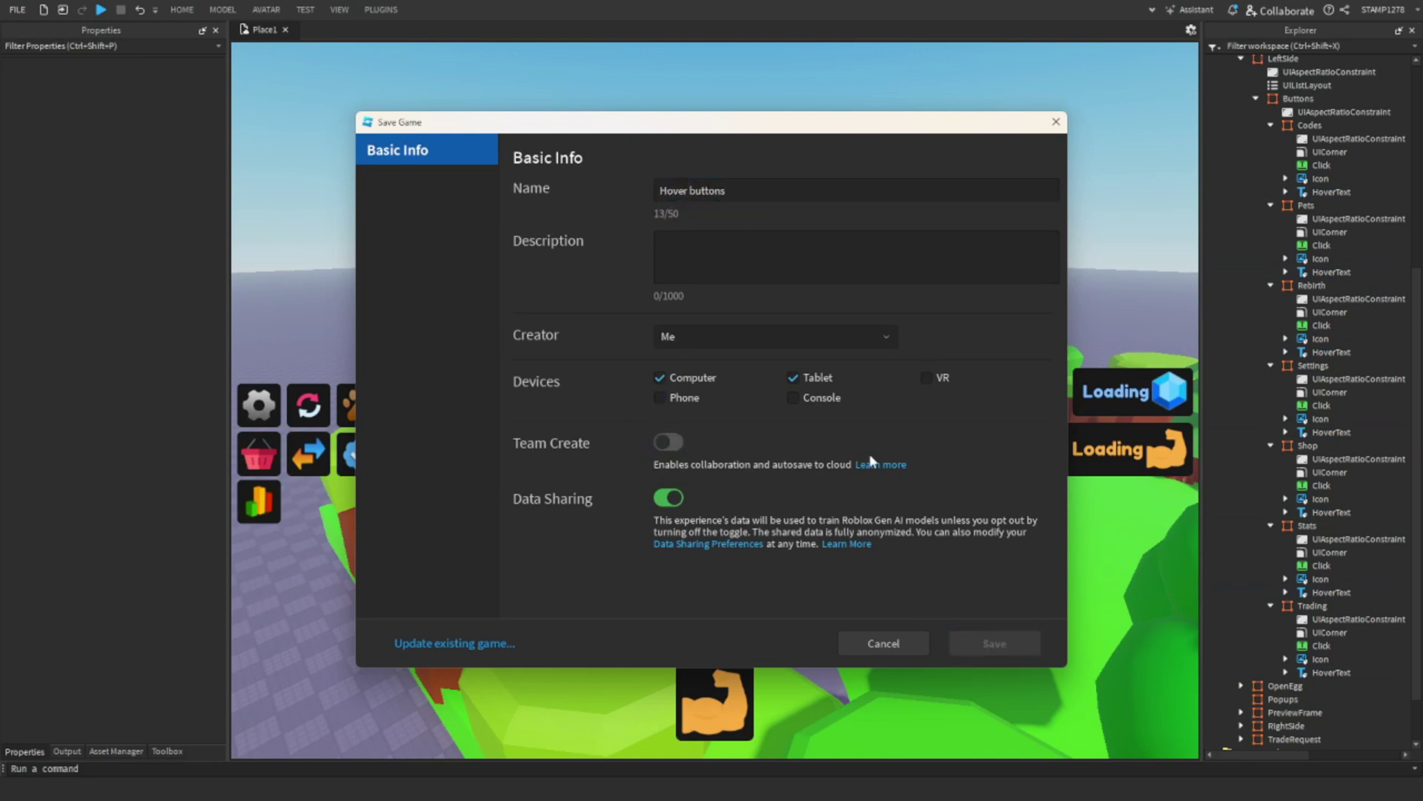
pyautogui.click(711, 610)
# Step: Enable Studio access to API services and allow HTTP requests in the game's security settings, and save them
pyautogui.click(181, 8)
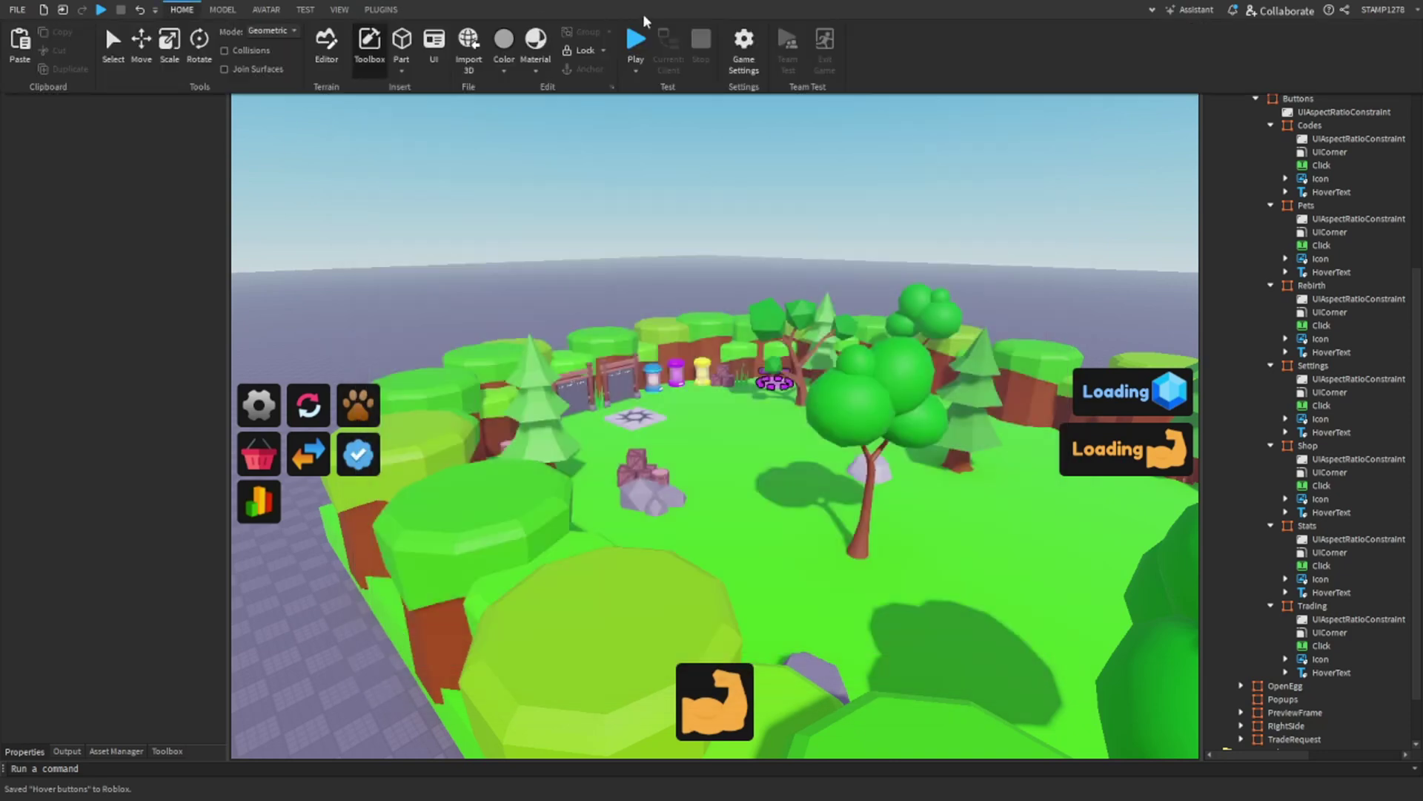
pyautogui.click(746, 47)
pyautogui.click(405, 323)
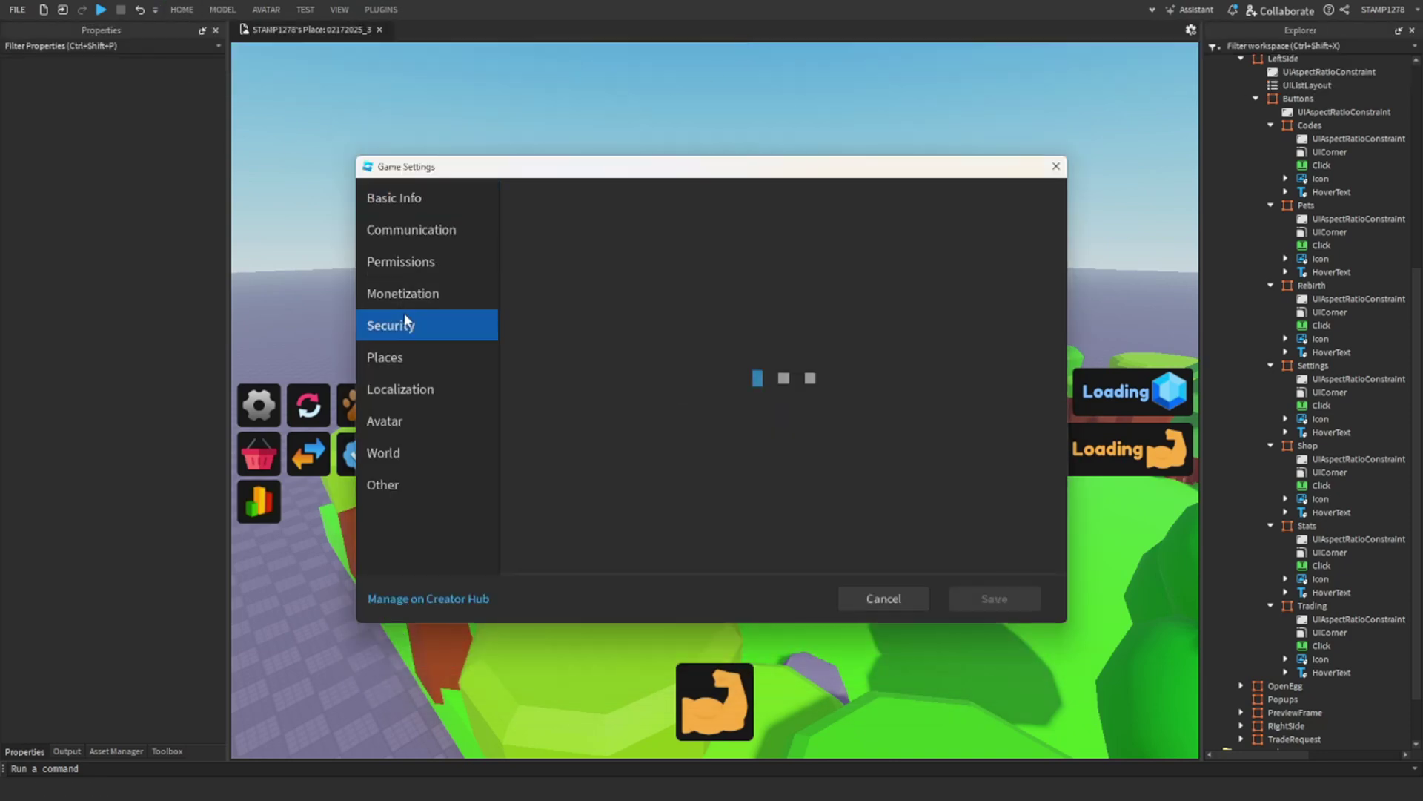
pyautogui.click(692, 298)
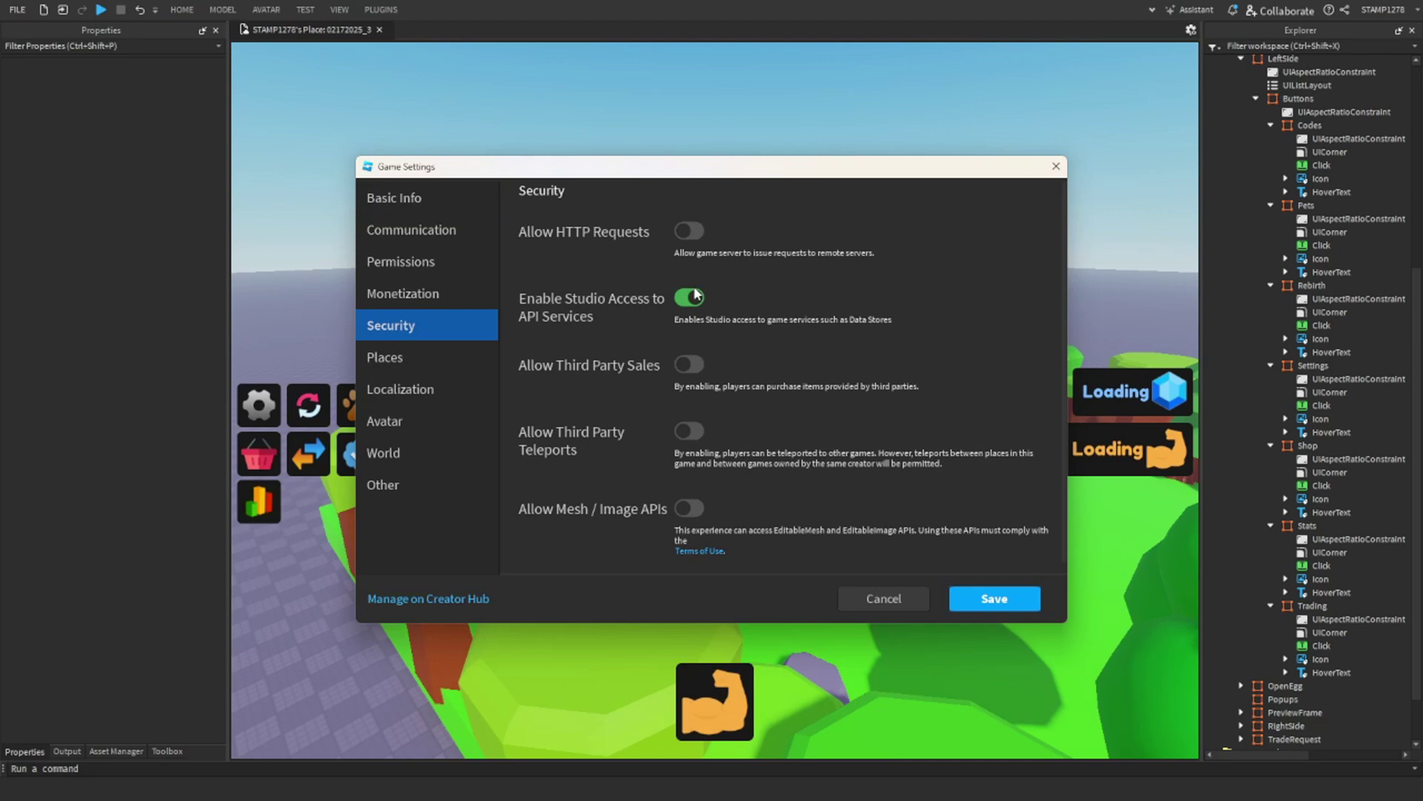
pyautogui.click(689, 232)
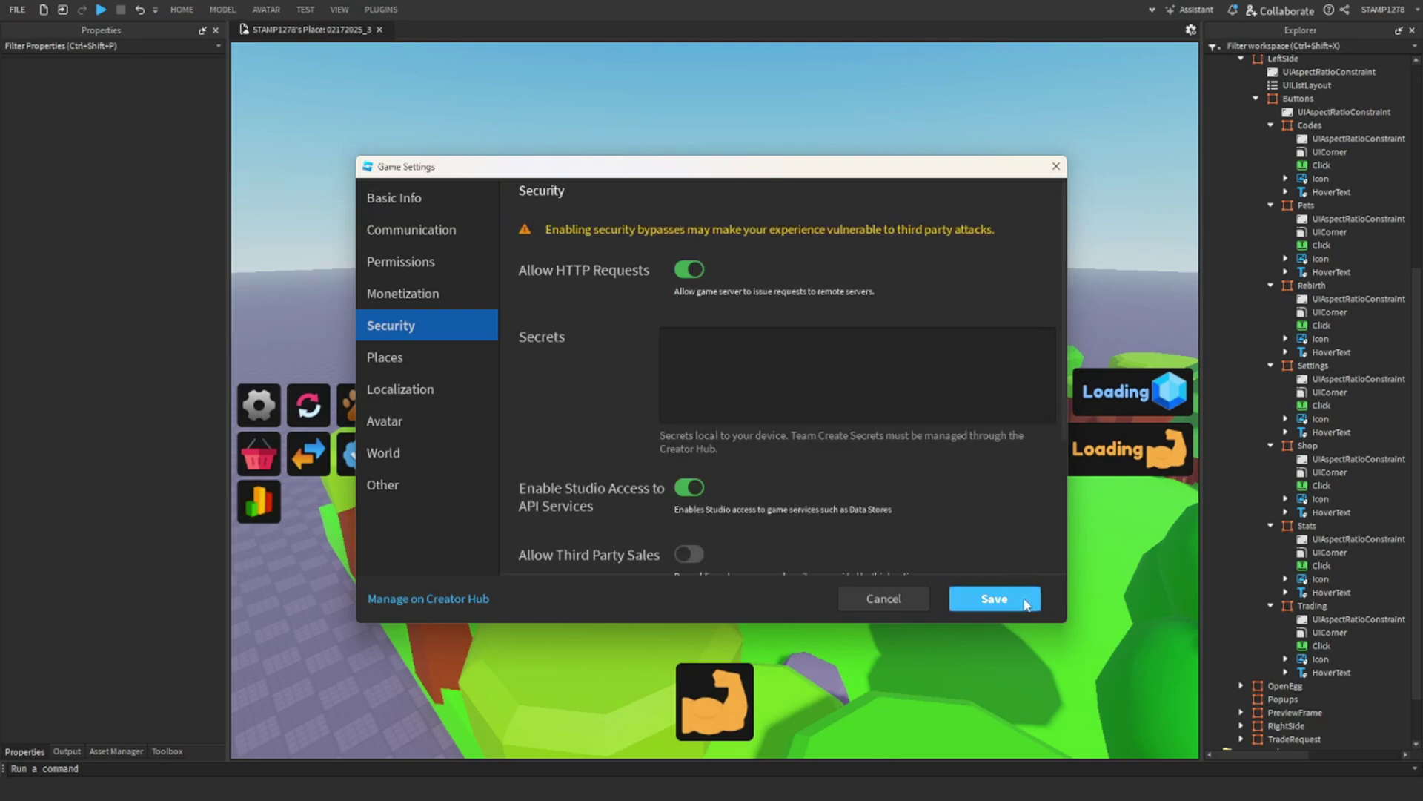
pyautogui.click(1026, 605)
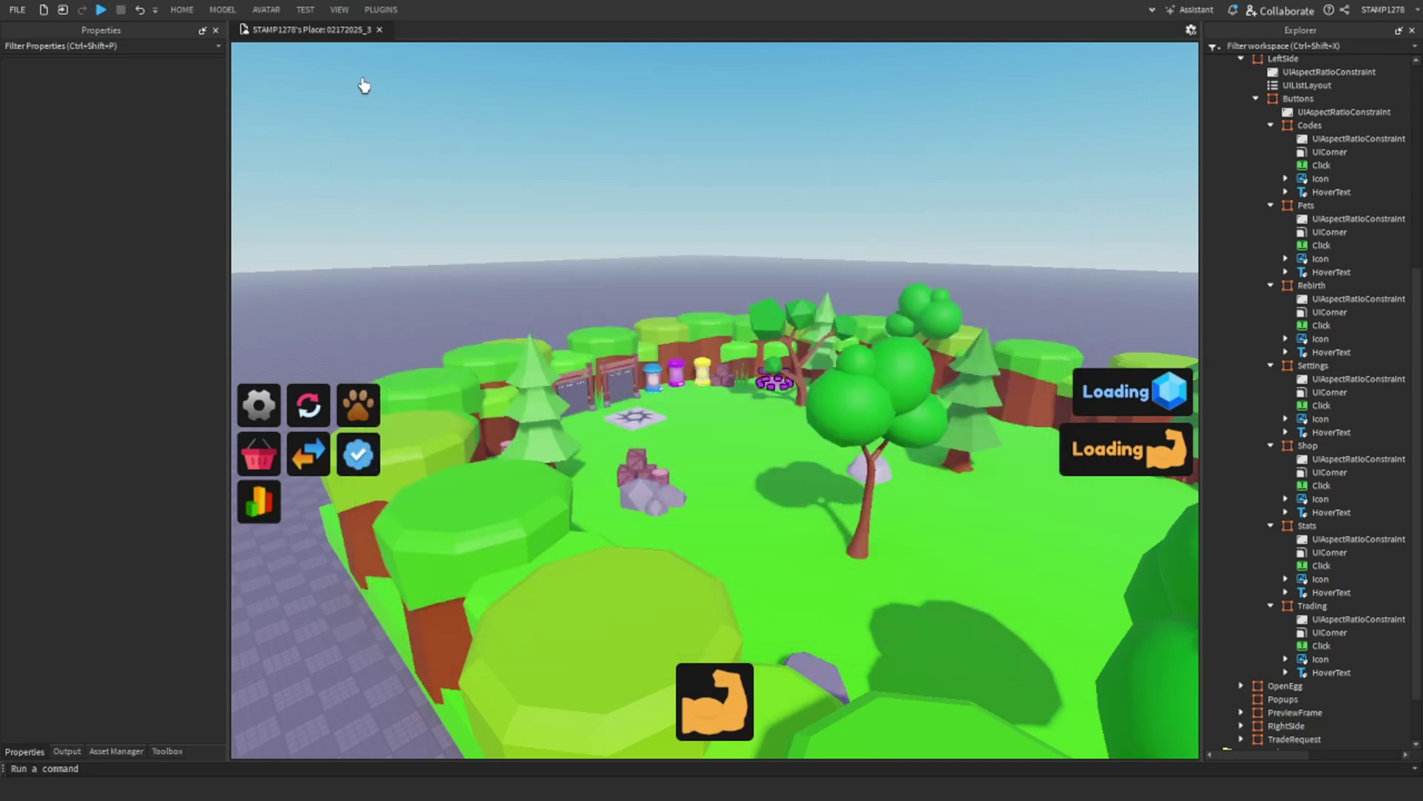
# Step: Copy the replacement code block headed "--// Buttons" from the READ-ME script in the HoverText-Buttons folder
pyautogui.scroll(8, 1246, 197)
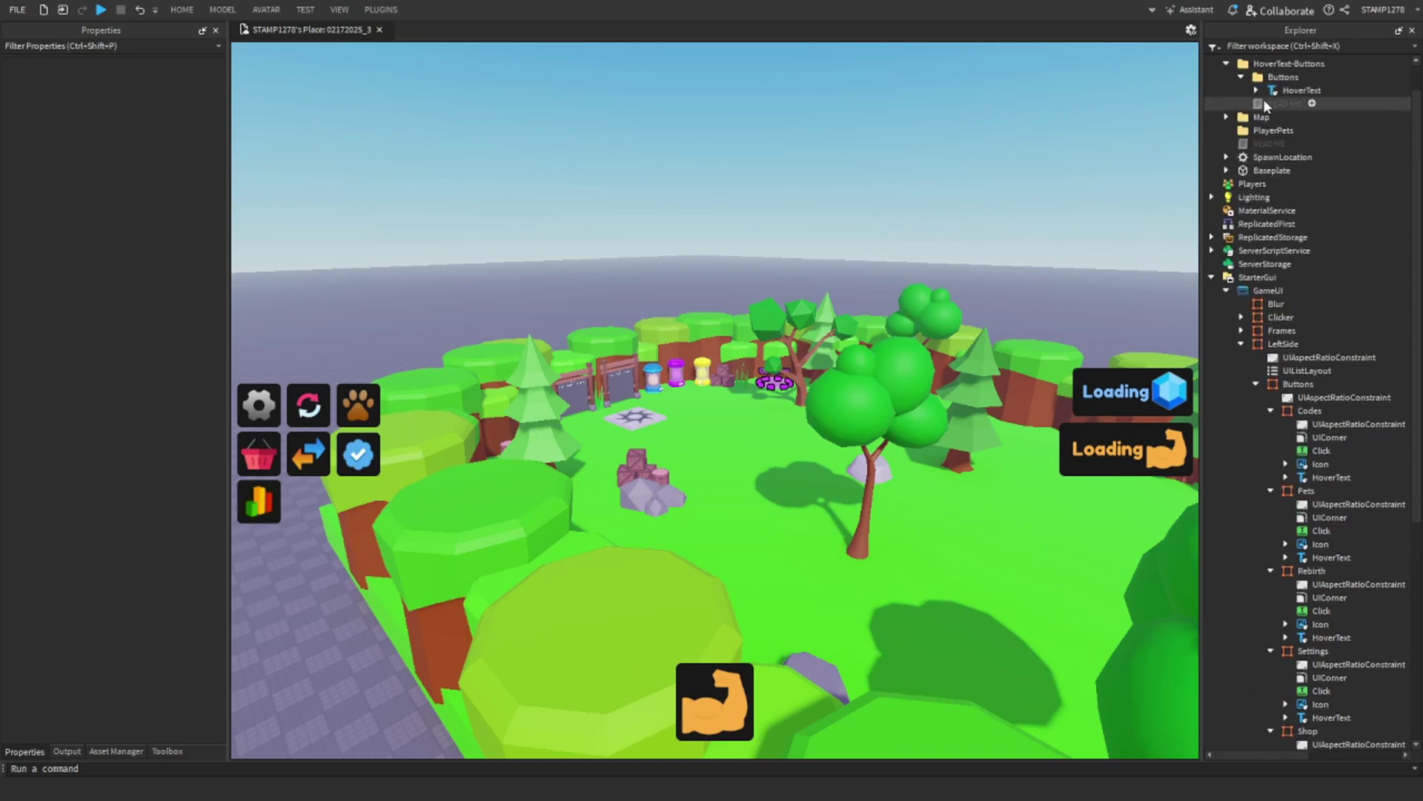
pyautogui.click(1266, 104)
pyautogui.doubleClick(1267, 104)
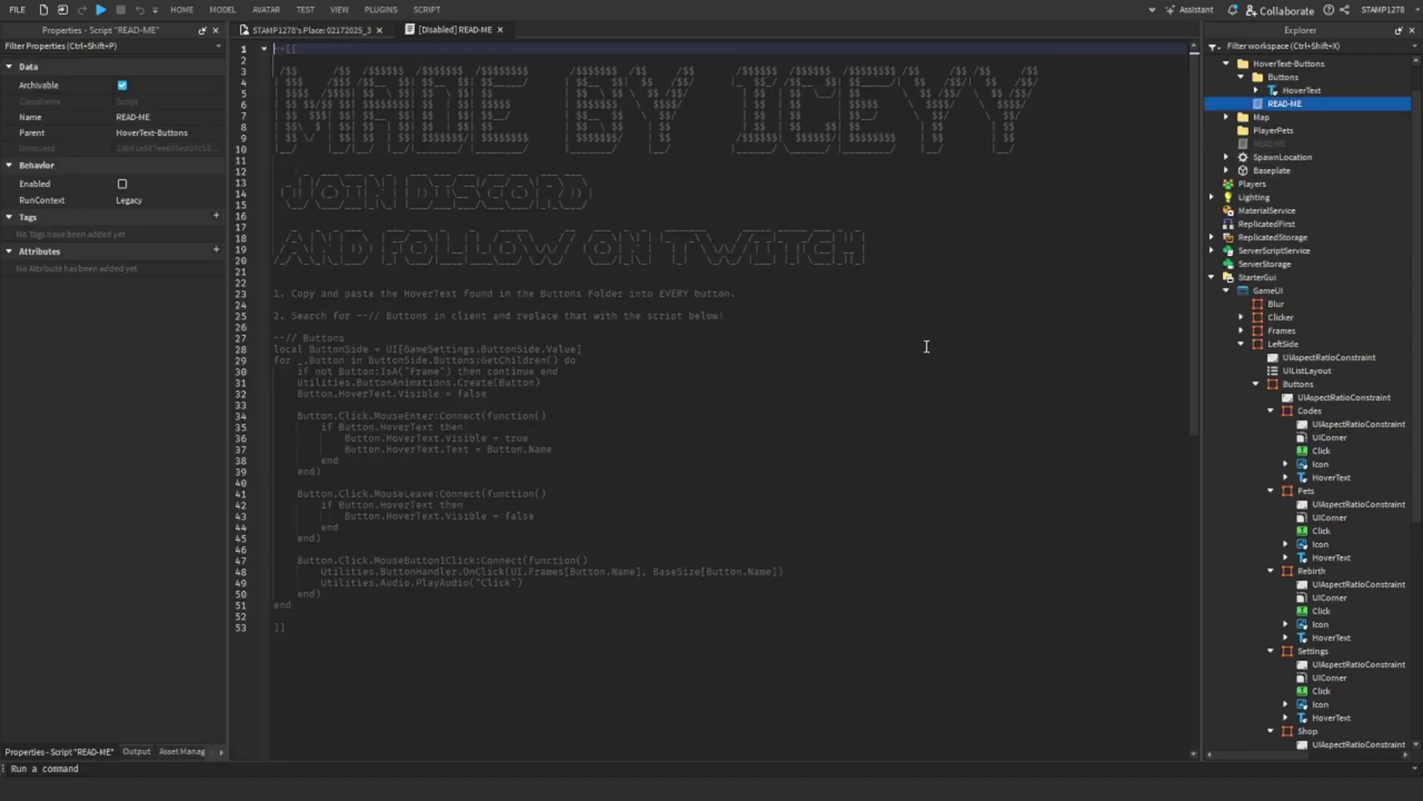
pyautogui.moveTo(601, 194); pyautogui.dragTo(407, 170)
pyautogui.click(1015, 227)
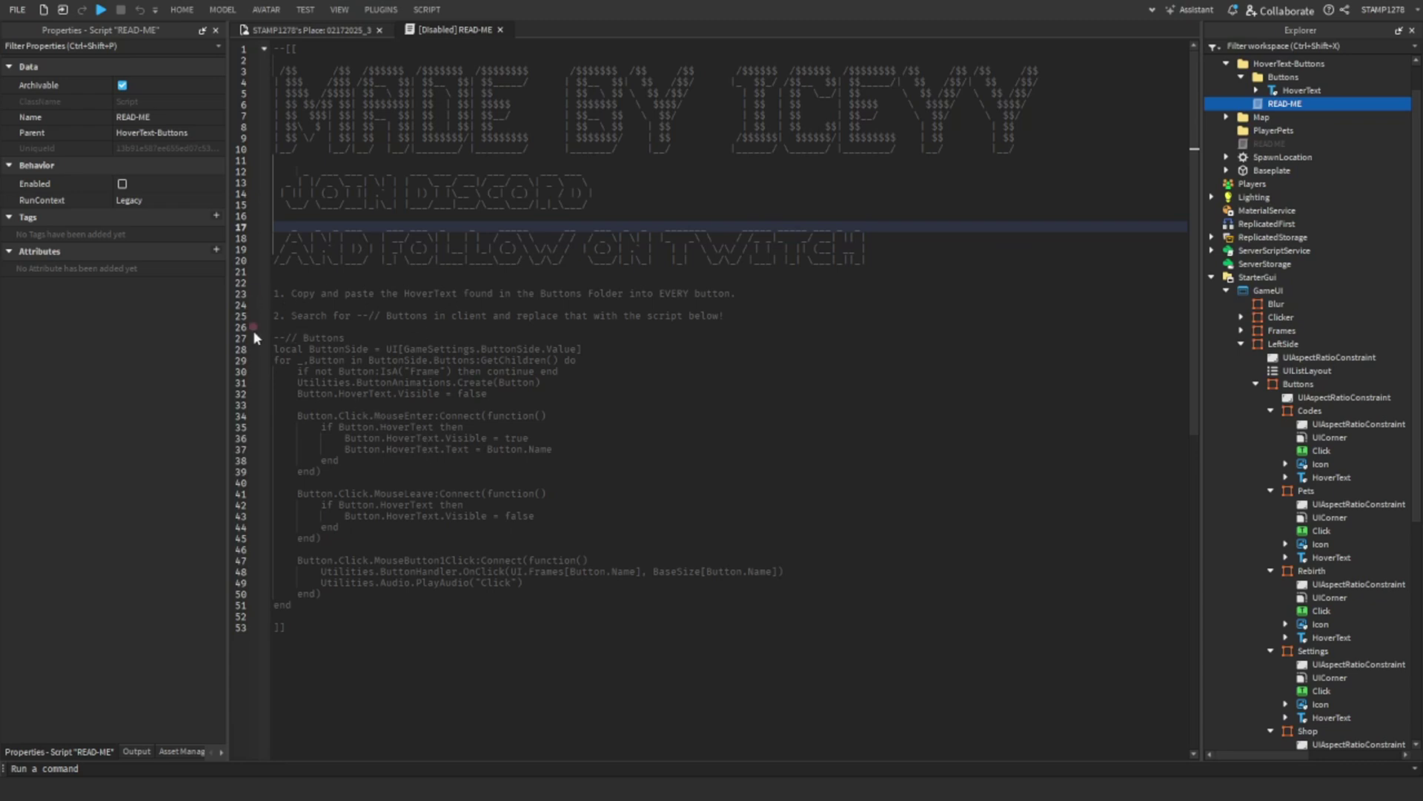
pyautogui.moveTo(305, 606); pyautogui.dragTo(250, 339)
pyautogui.hotkey('ctrl', 'c')
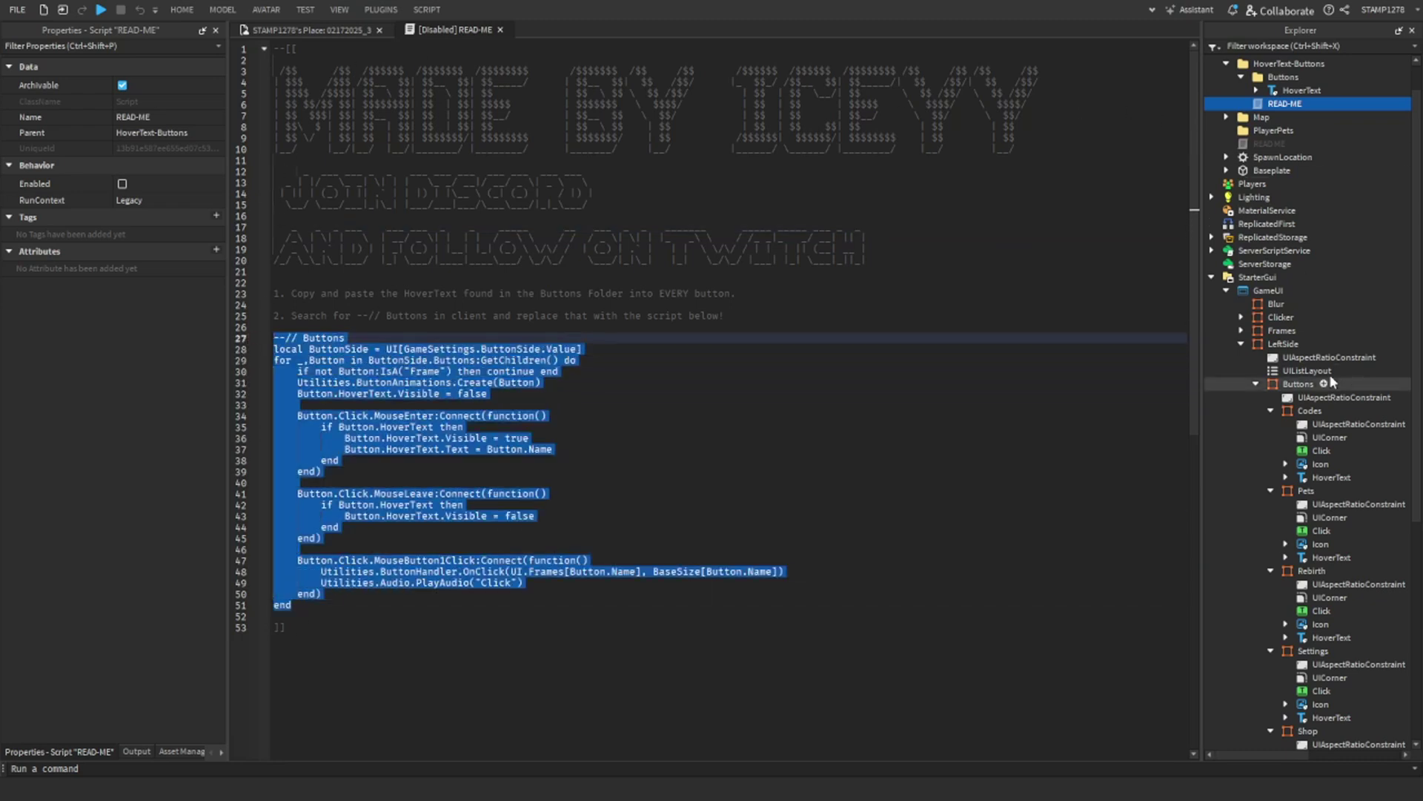
# Step: Collapse GameUI and open the Client script in StarterPlayerScripts
pyautogui.click(1226, 290)
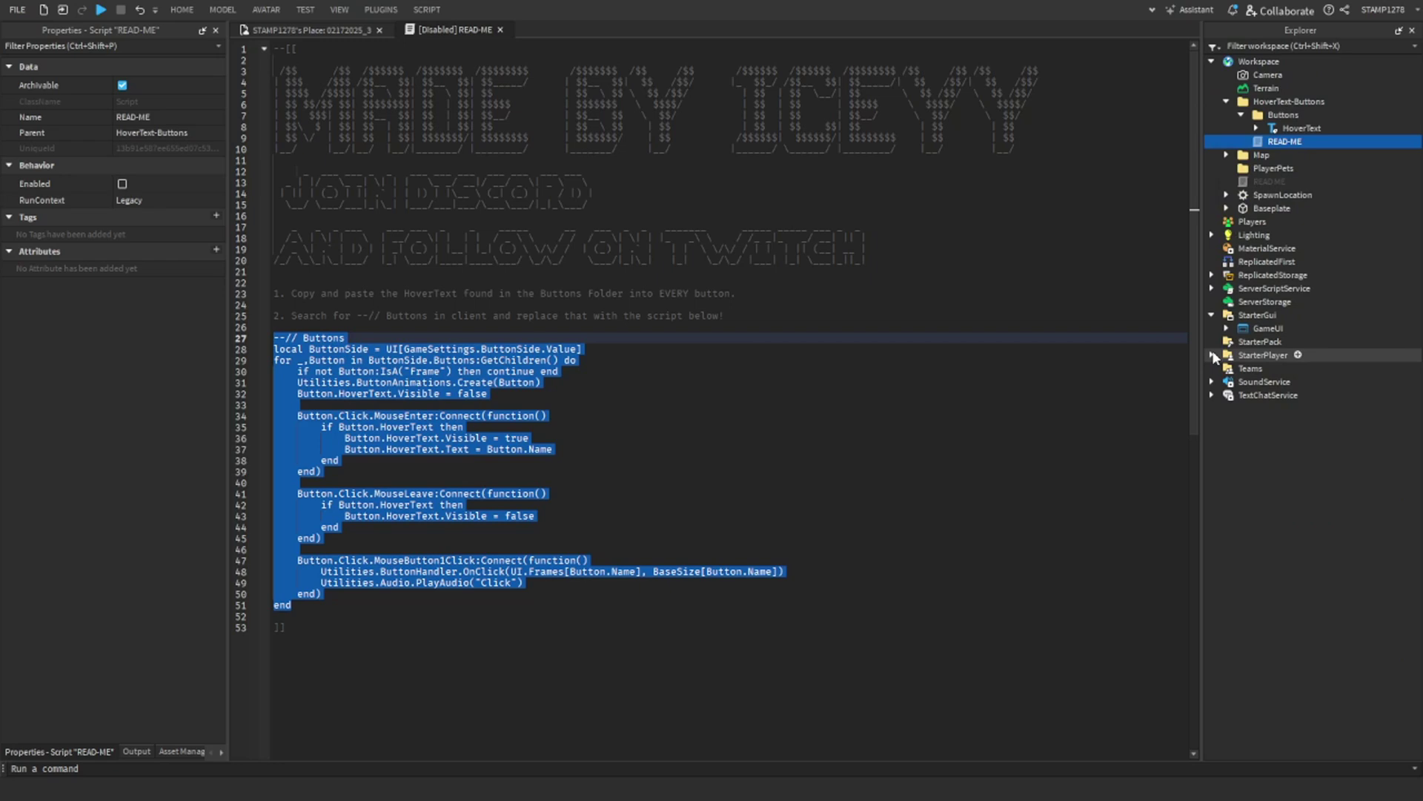
pyautogui.click(1212, 355)
pyautogui.doubleClick(1275, 398)
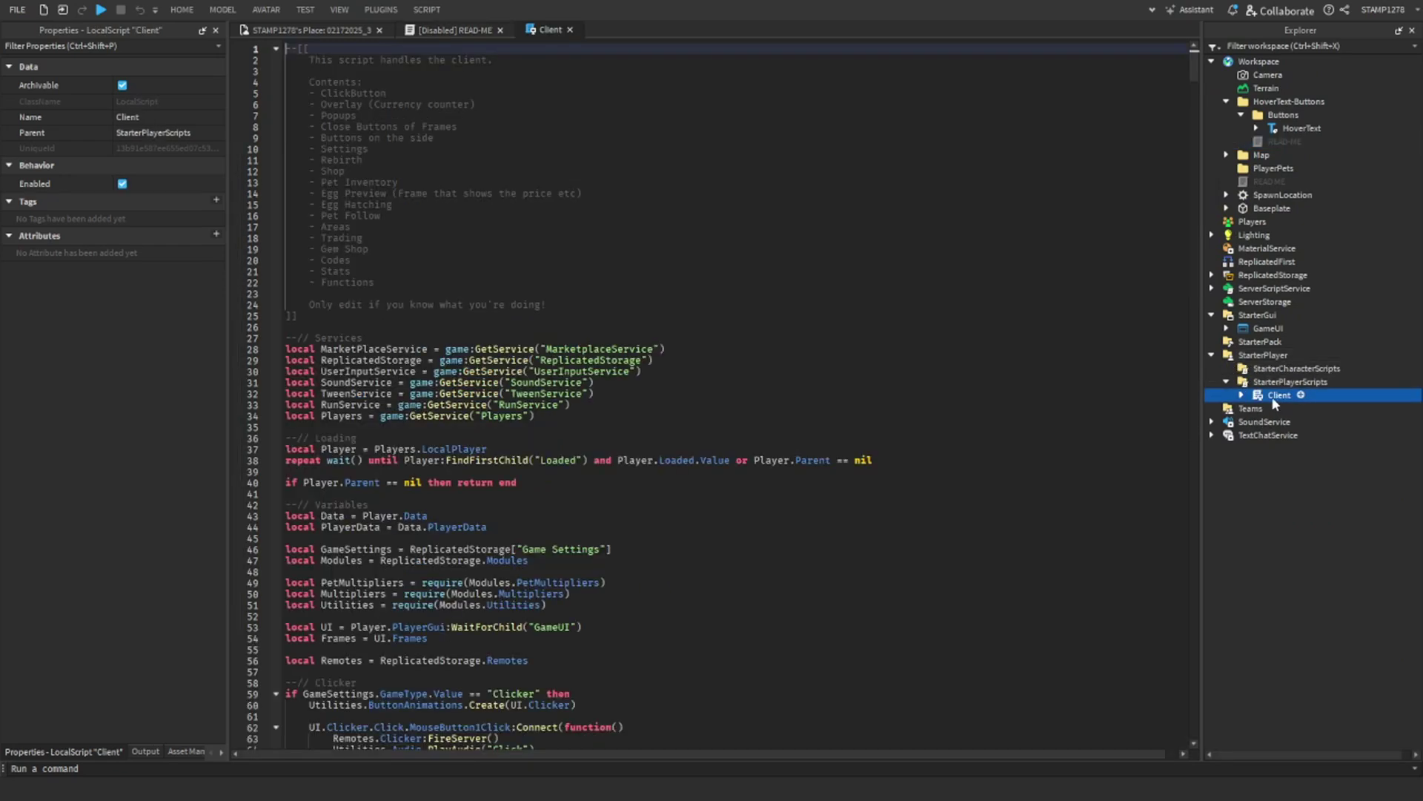
# Step: Find the "--// Buttons" section in the Client script and replace its whole block with the copied code
pyautogui.click(956, 391)
pyautogui.hotkey('ctrl', 'f')
pyautogui.write('Buttons')
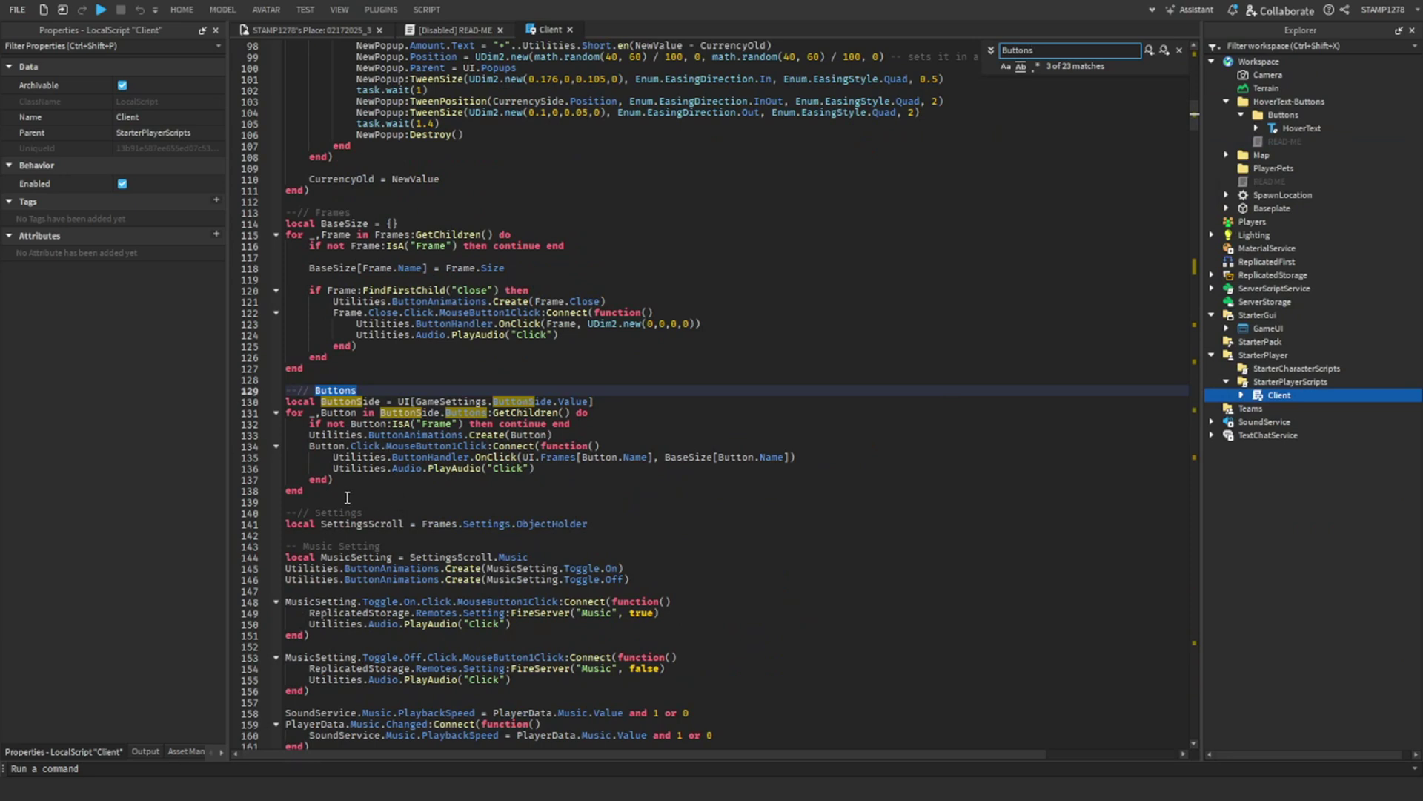
pyautogui.moveTo(347, 497); pyautogui.dragTo(284, 393)
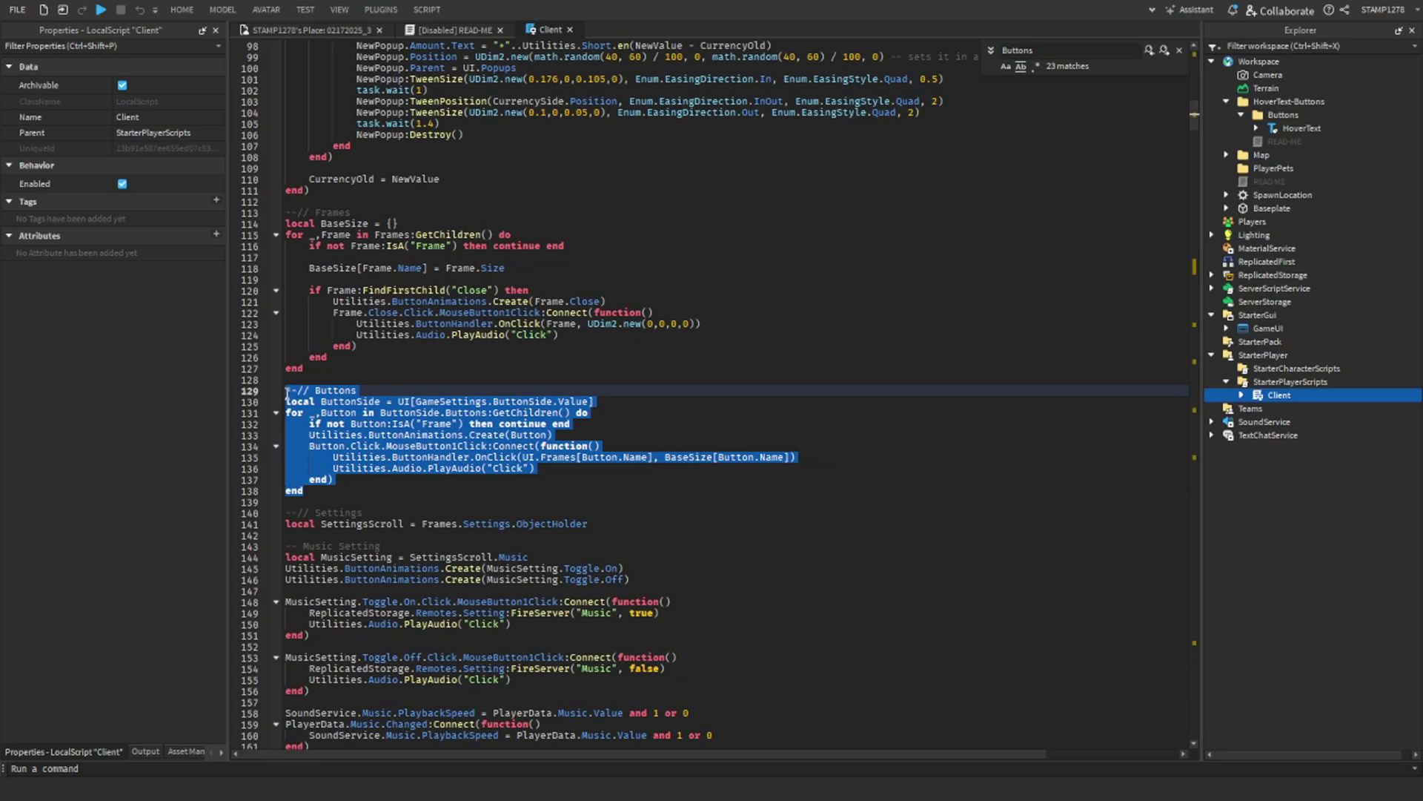
pyautogui.hotkey('ctrl', 'v')
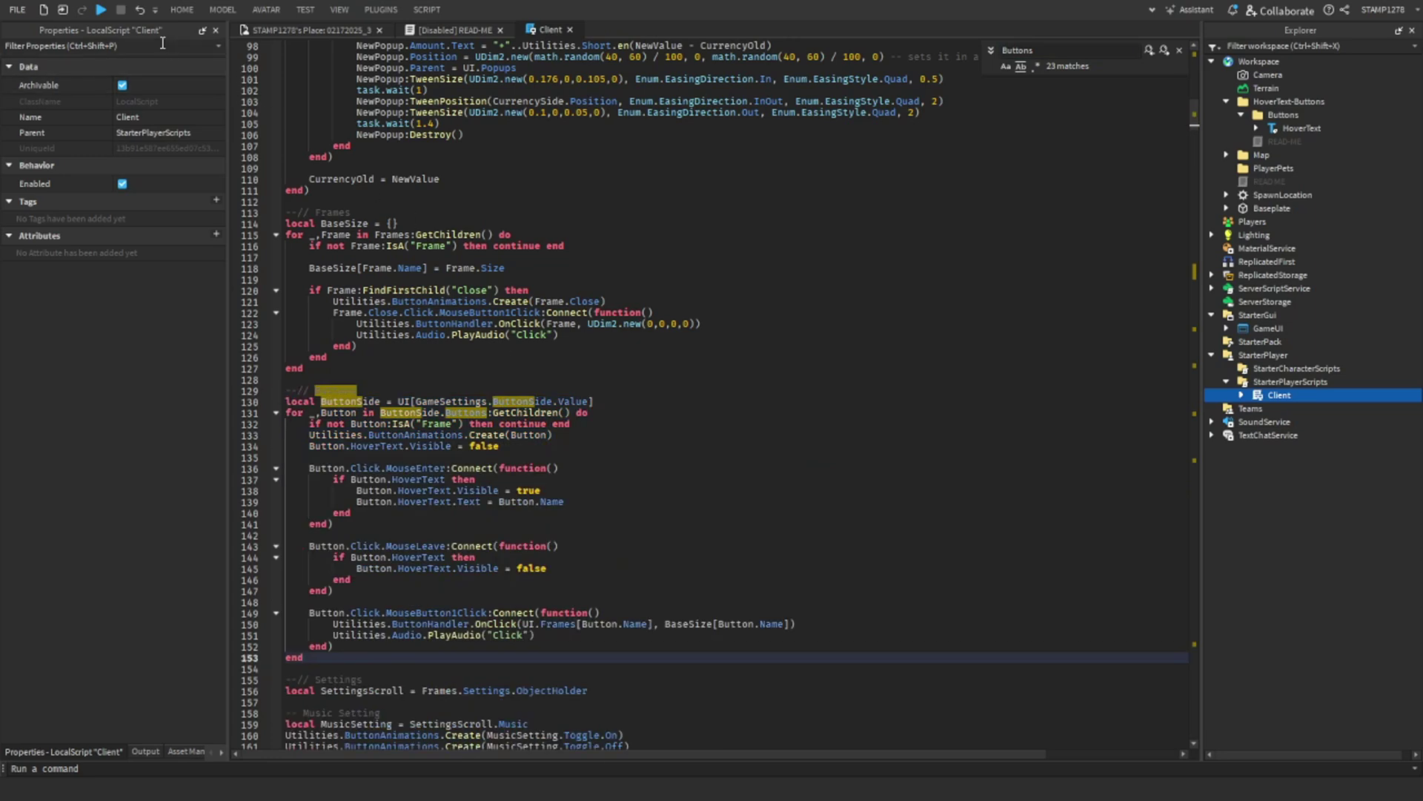
# Step: Playtest the game and check the hover labels on the side buttons, including Stats and Pets
pyautogui.click(102, 12)
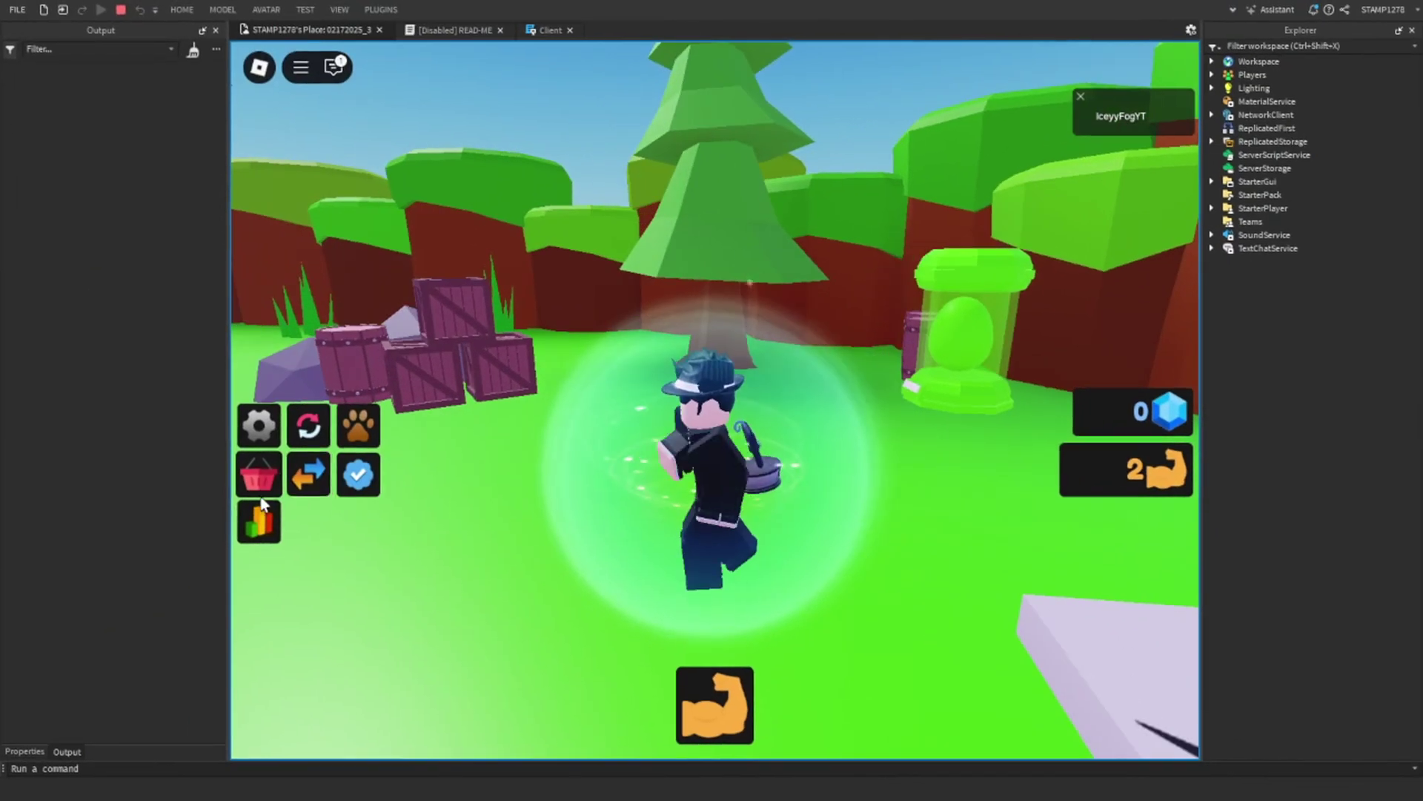
pyautogui.moveTo(264, 493); pyautogui.dragTo(237, 497, button='right')
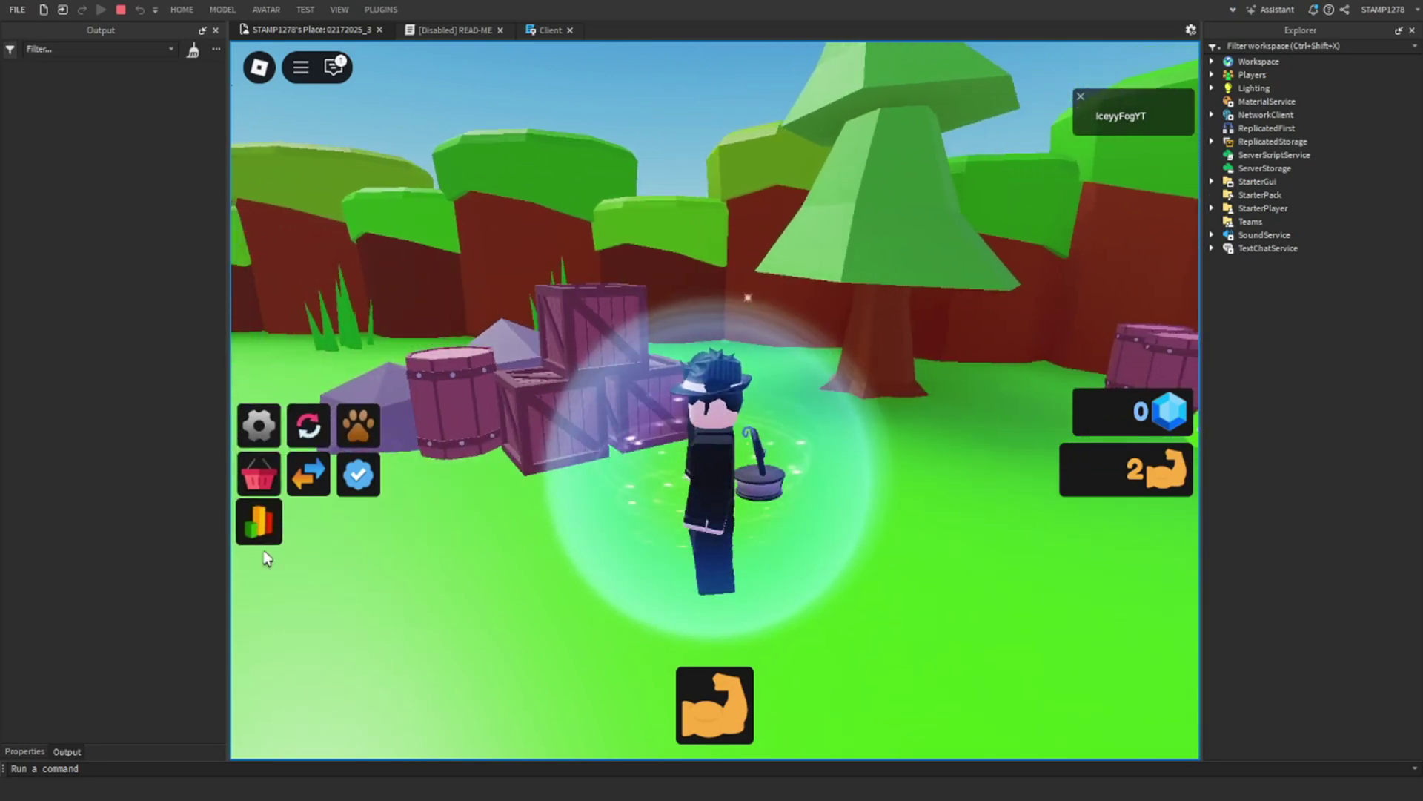
pyautogui.press('a')
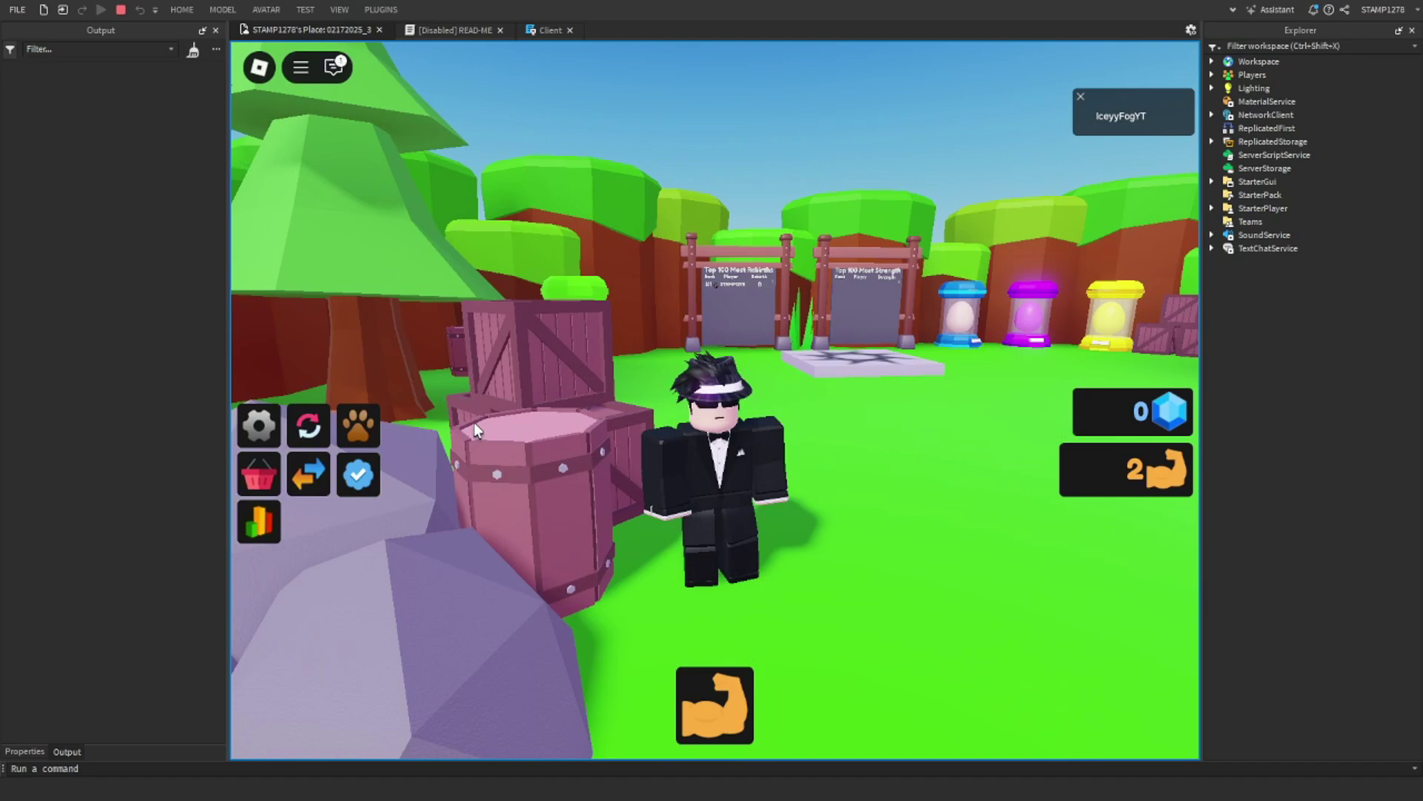
pyautogui.press('s')
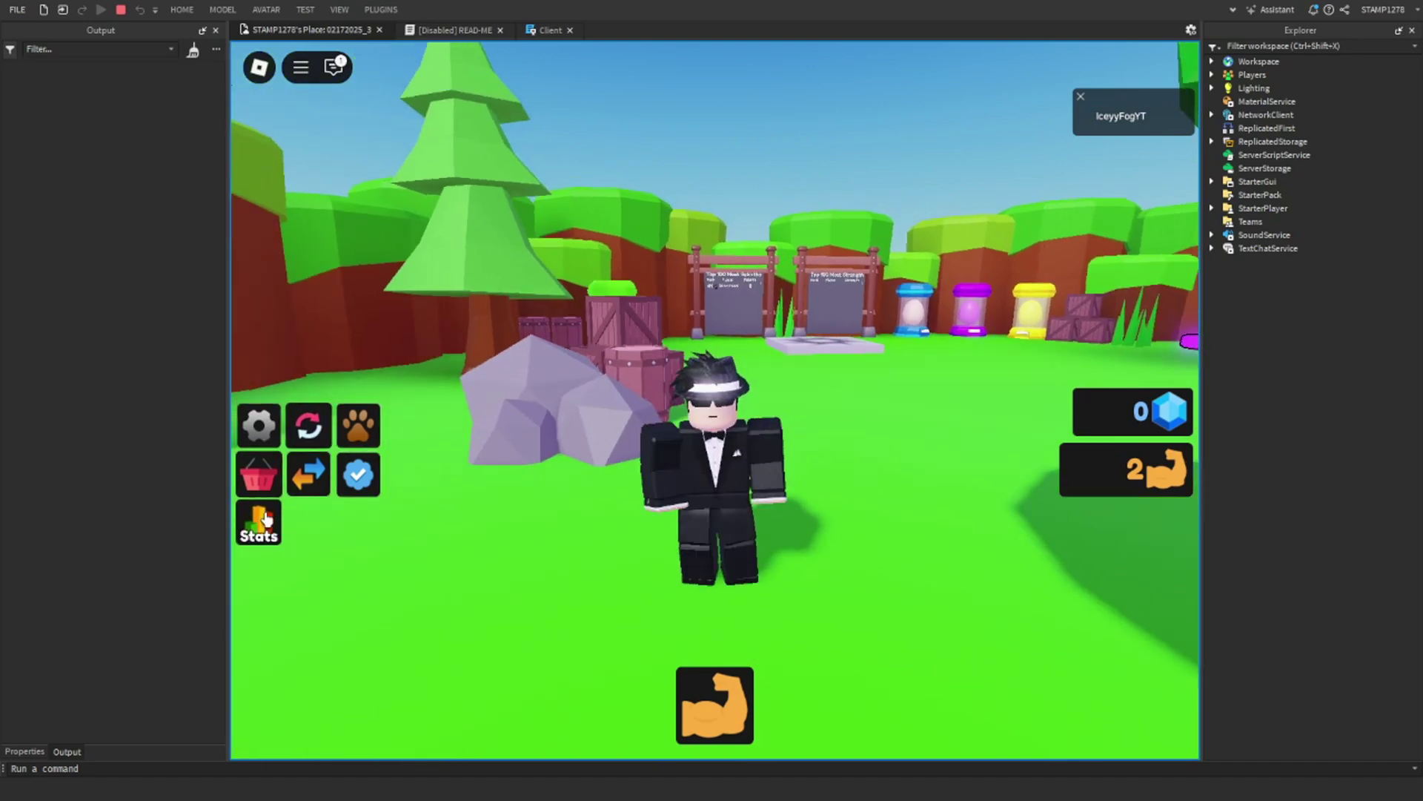
pyautogui.press('a')
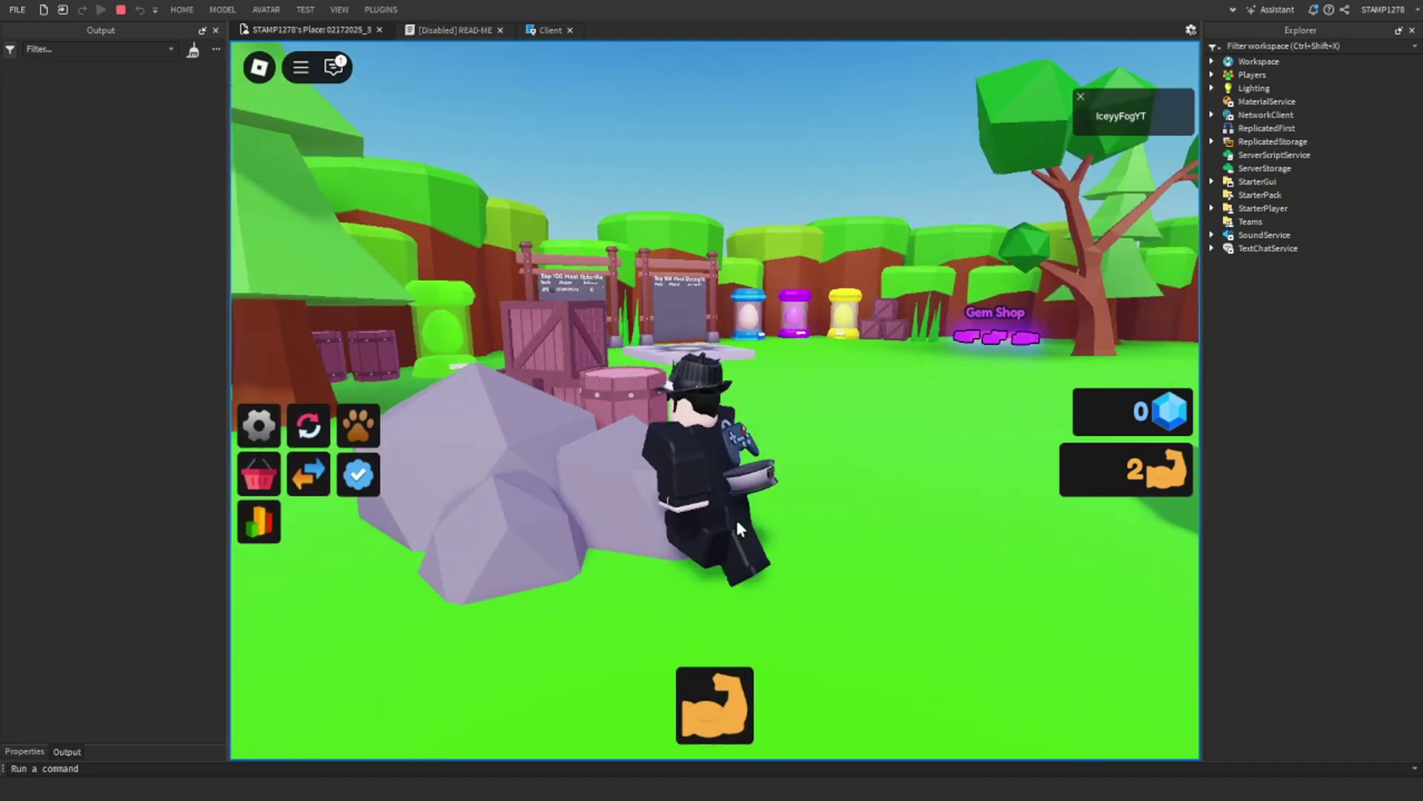
pyautogui.press('s')
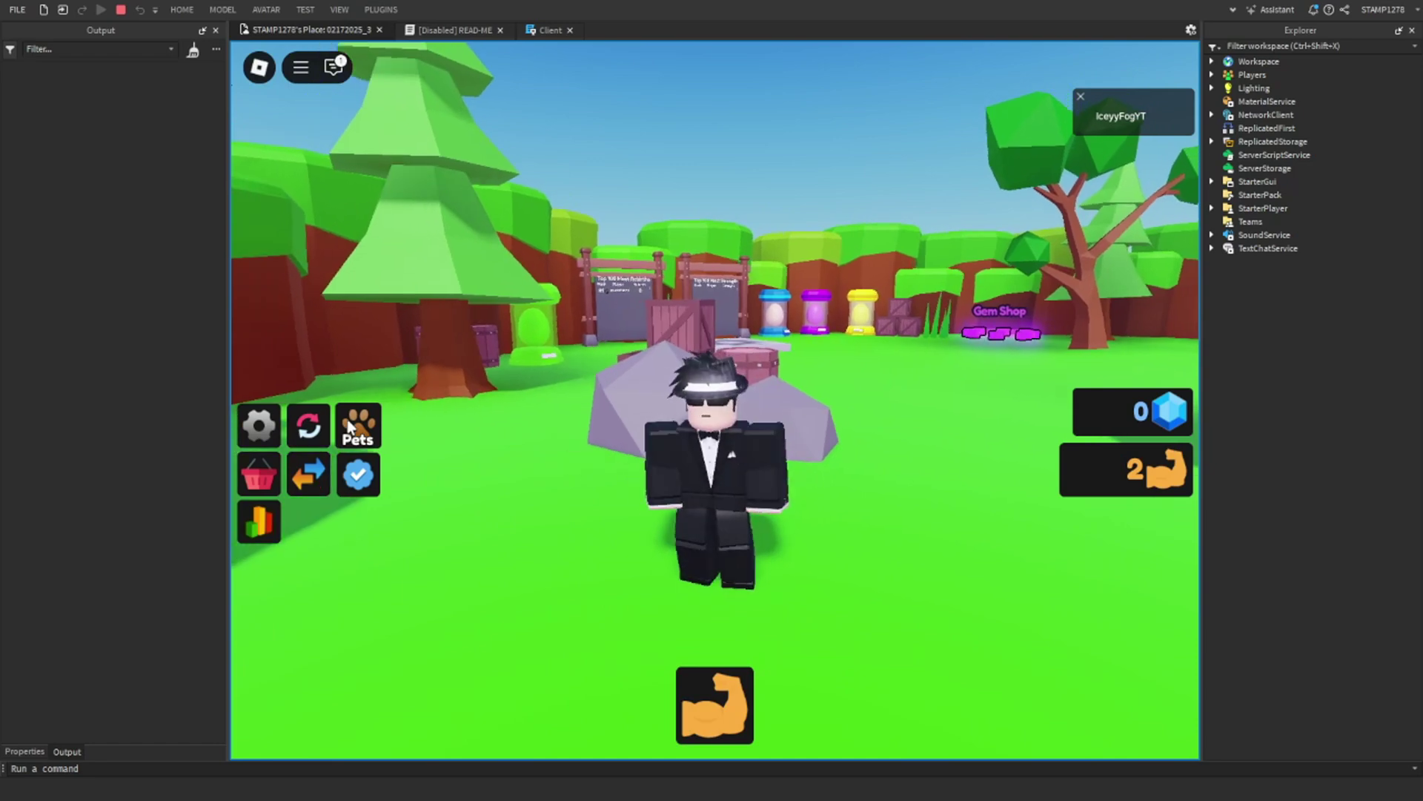
# Step: Expand GameUI under StarterGui and switch the running playtest from the client to the server view
pyautogui.click(1216, 184)
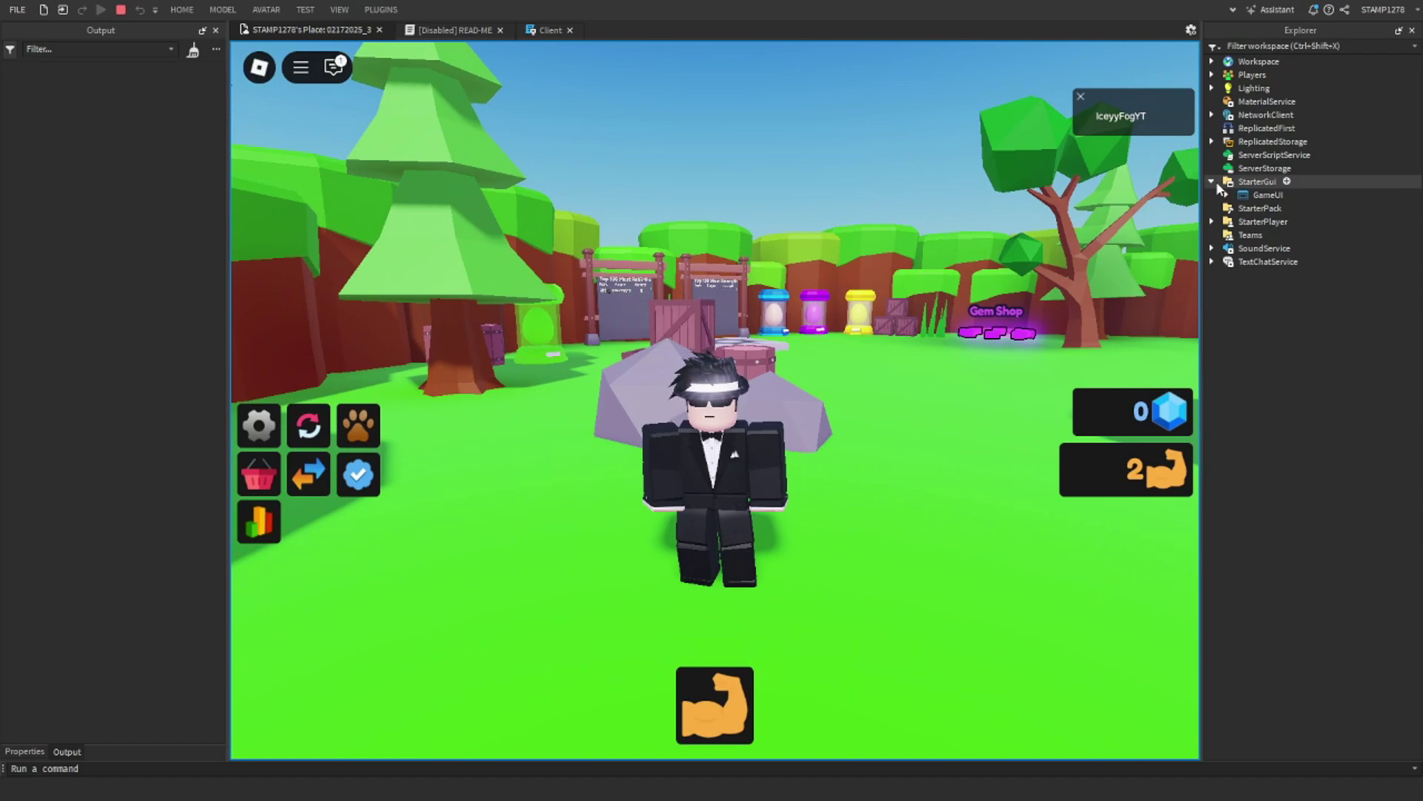
pyautogui.click(1227, 195)
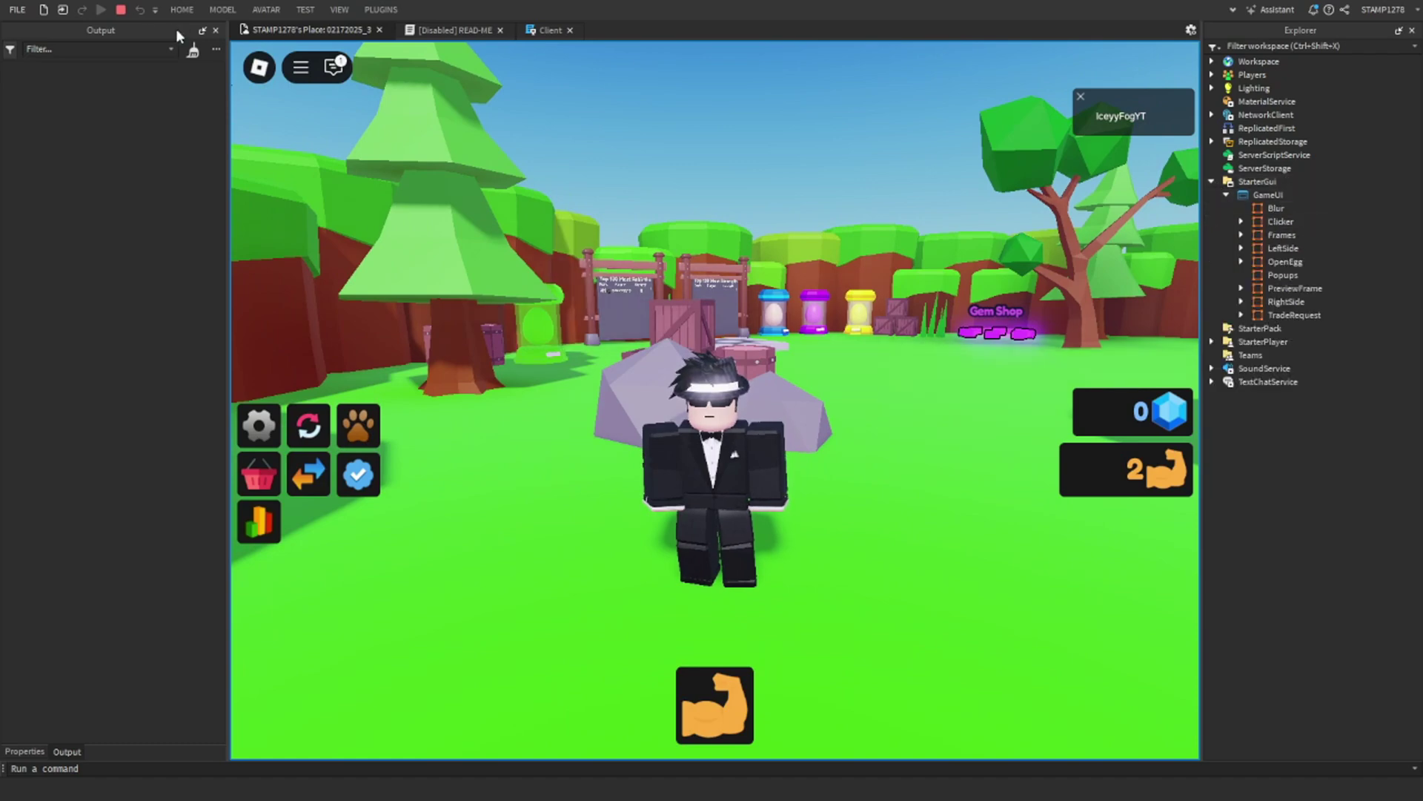
pyautogui.click(182, 9)
pyautogui.click(663, 67)
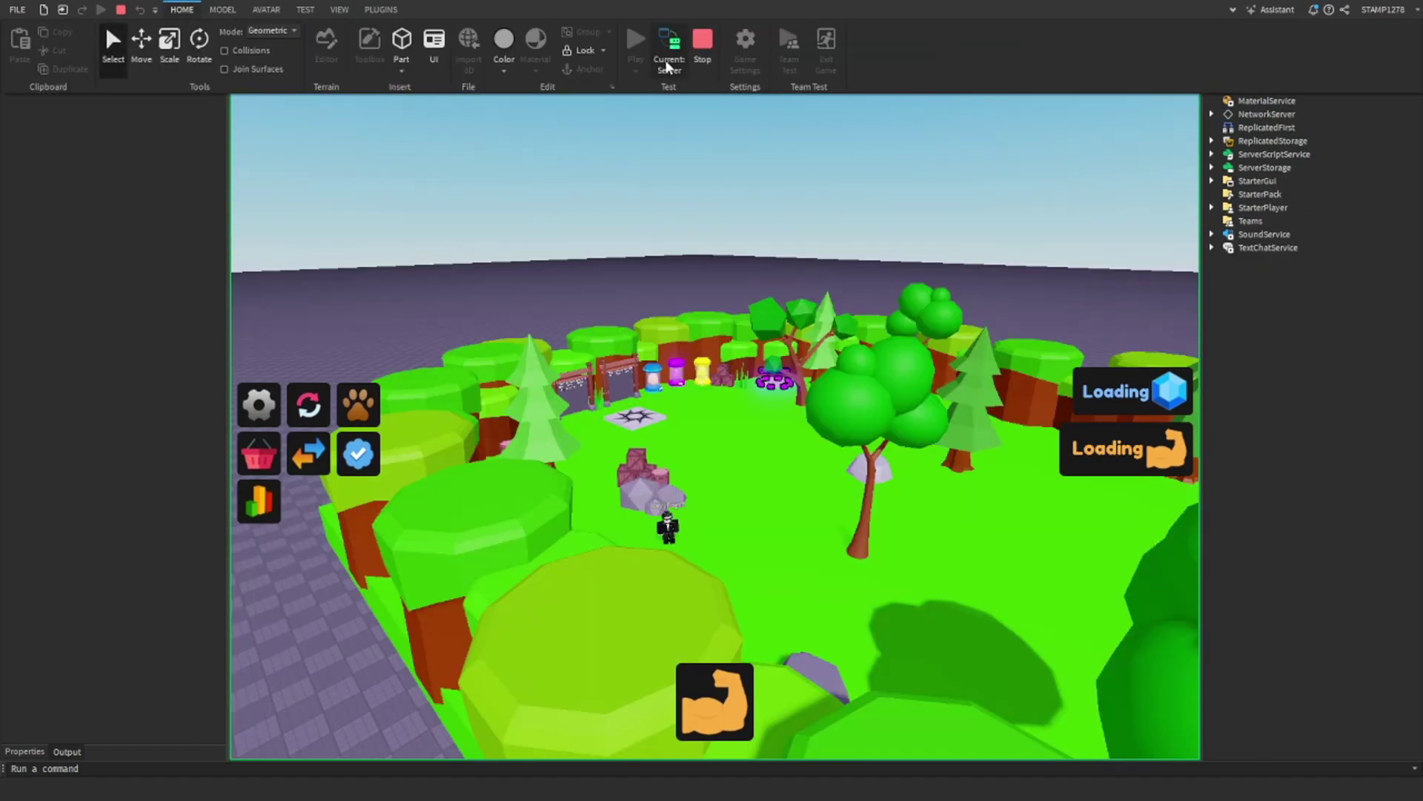
# Step: Try renaming the Pets frame under GameUI > LeftSide > Buttons to "Dirt" in the running playtest's server view
pyautogui.click(1212, 181)
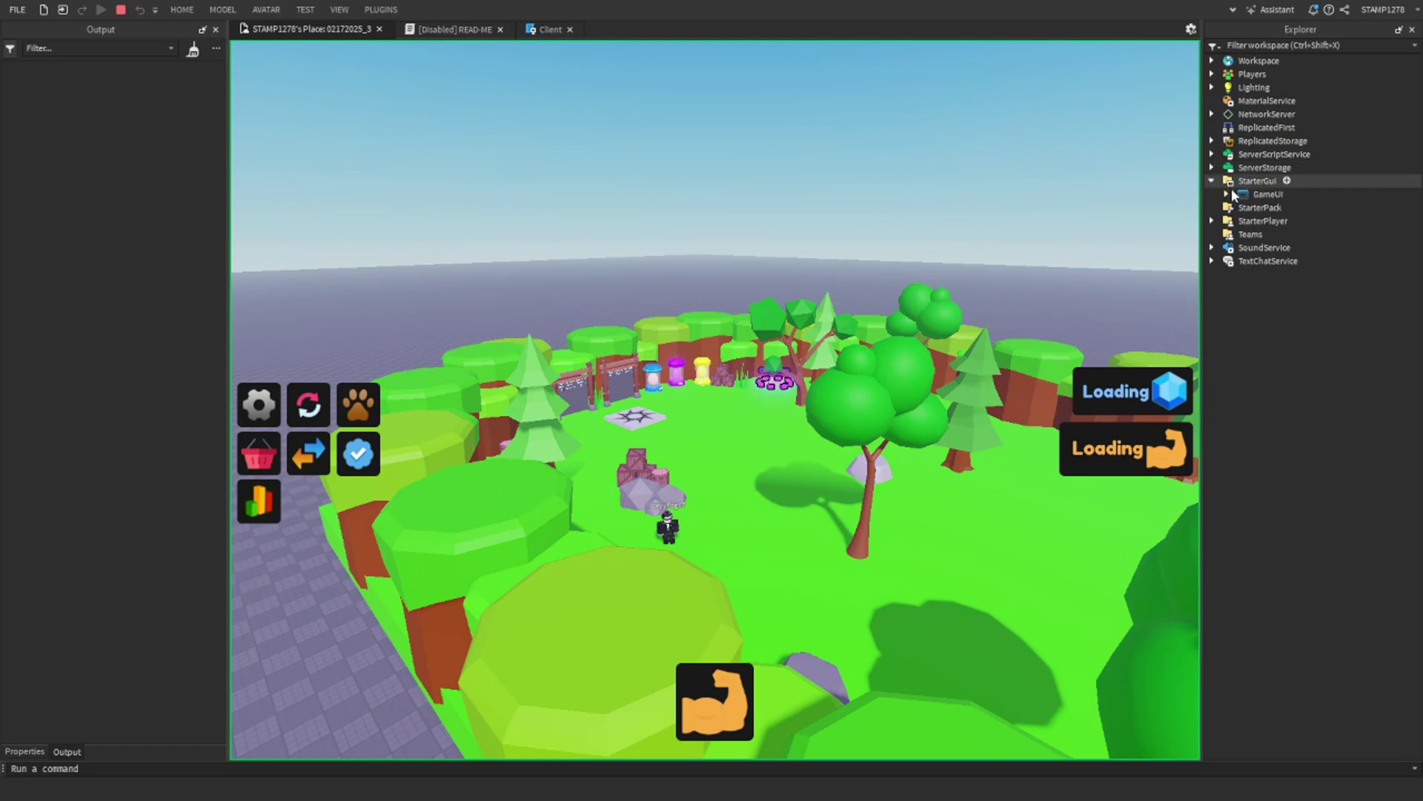
pyautogui.click(1226, 195)
pyautogui.click(1241, 235)
pyautogui.click(1242, 234)
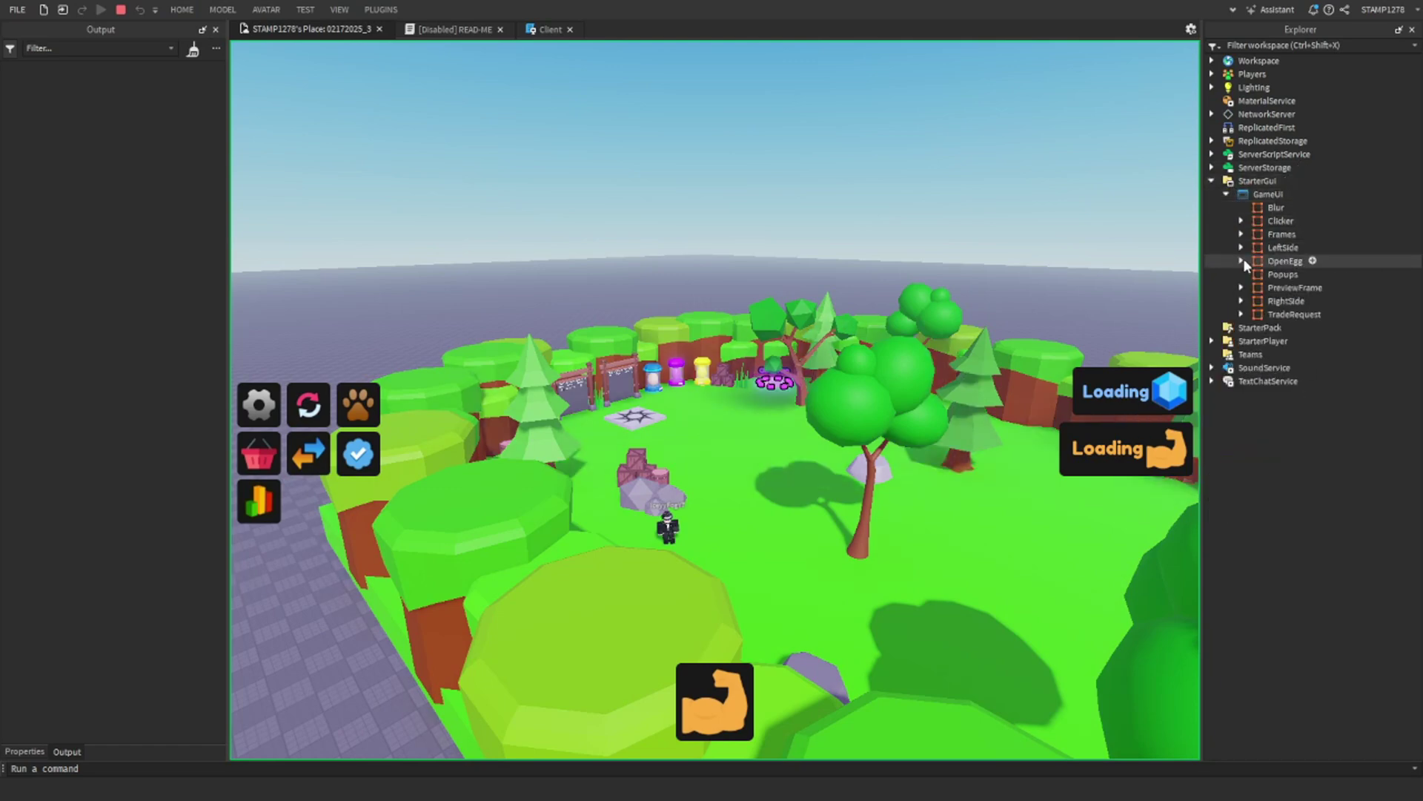
pyautogui.click(1241, 248)
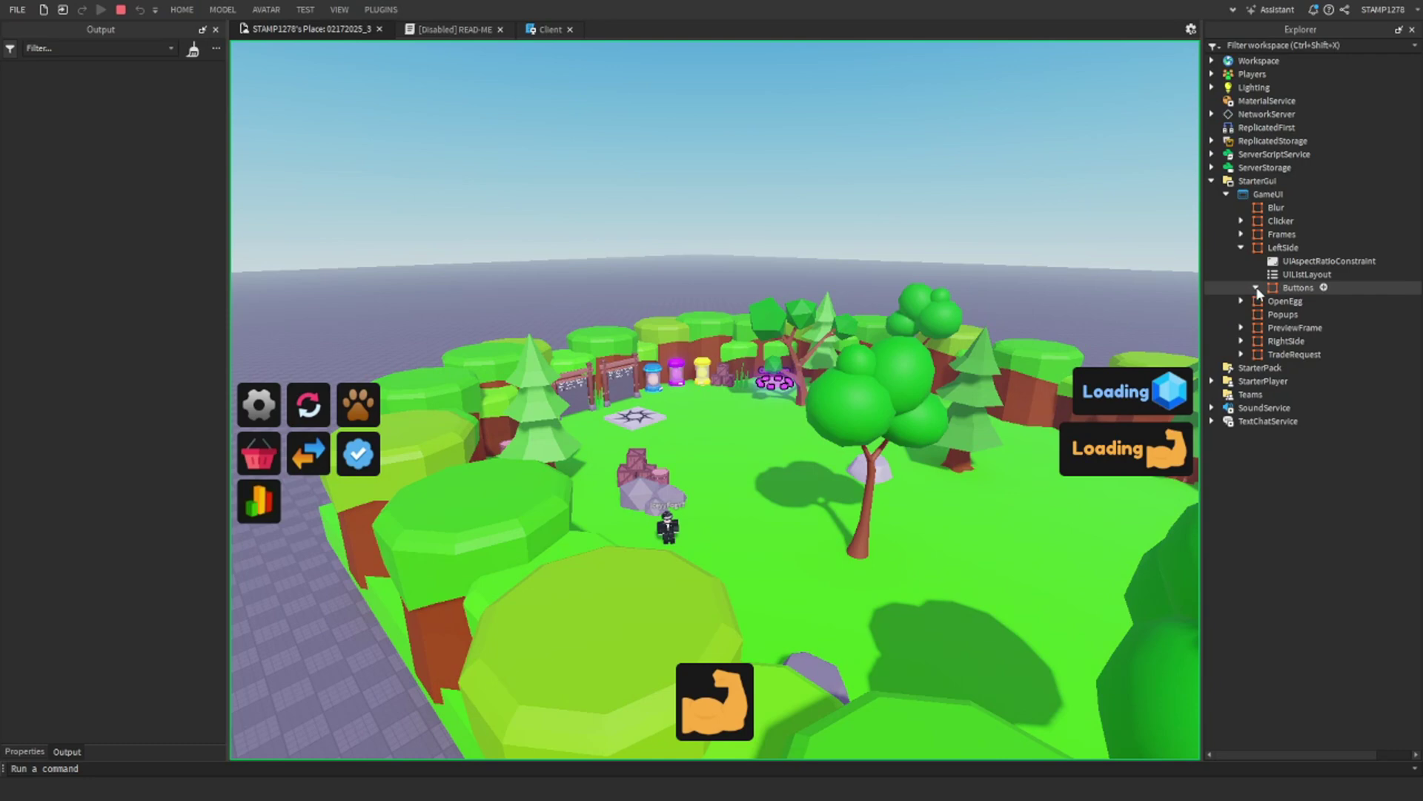
pyautogui.click(1256, 288)
pyautogui.doubleClick(1301, 327)
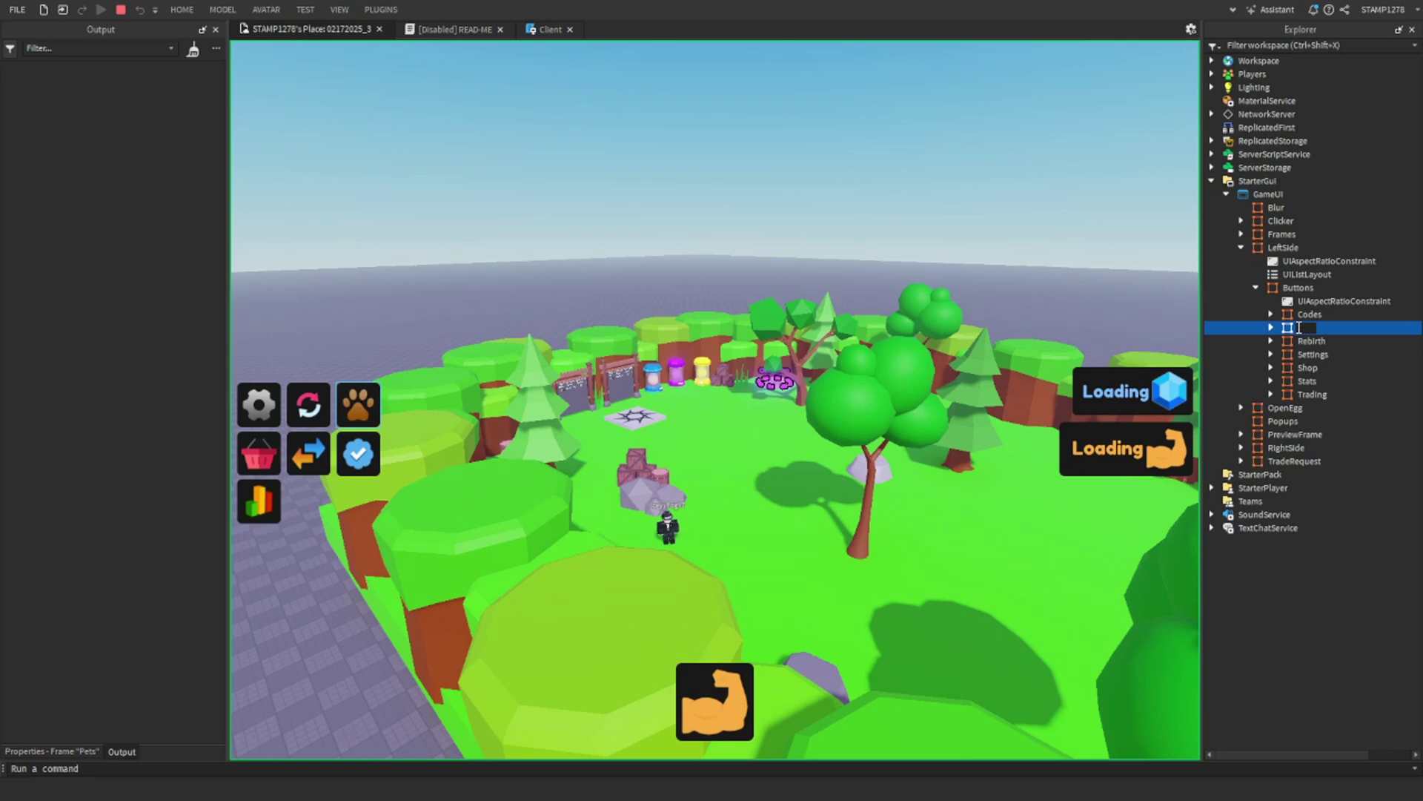
pyautogui.write('Dirt')
pyautogui.press('Return')
# Step: Check the Pets button's hover label in the playtest's client view and stop the playtest
pyautogui.click(182, 9)
pyautogui.click(673, 66)
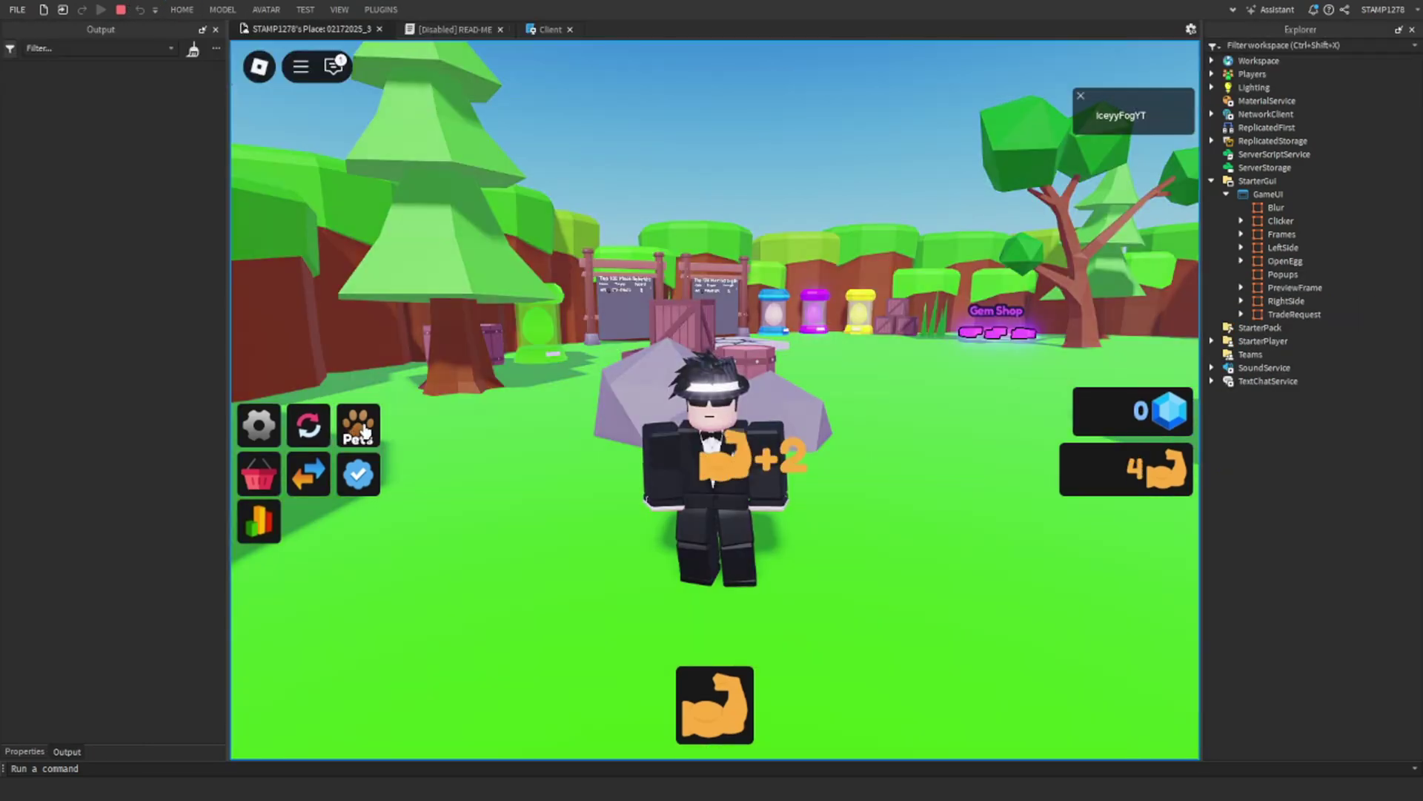
pyautogui.click(342, 424)
pyautogui.click(342, 425)
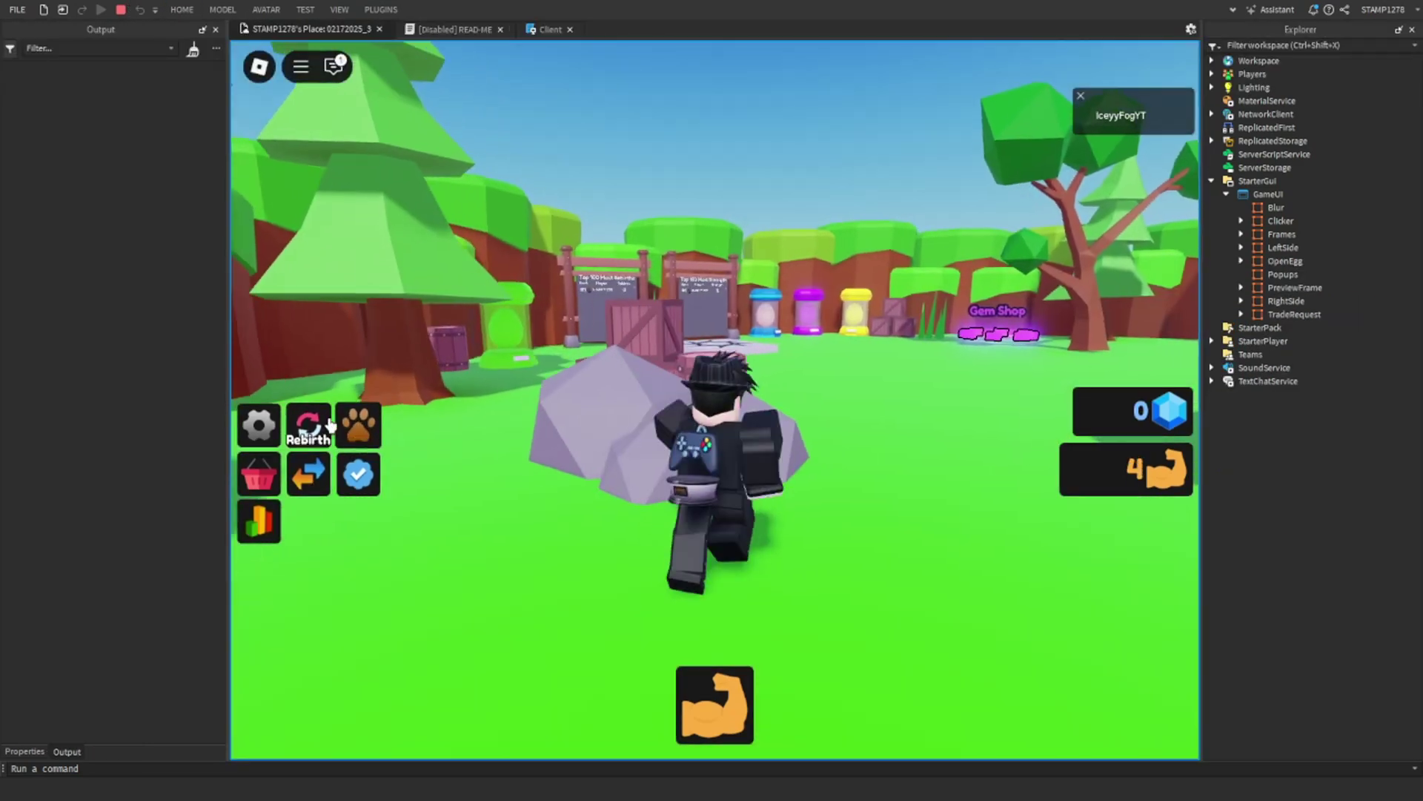
pyautogui.click(123, 11)
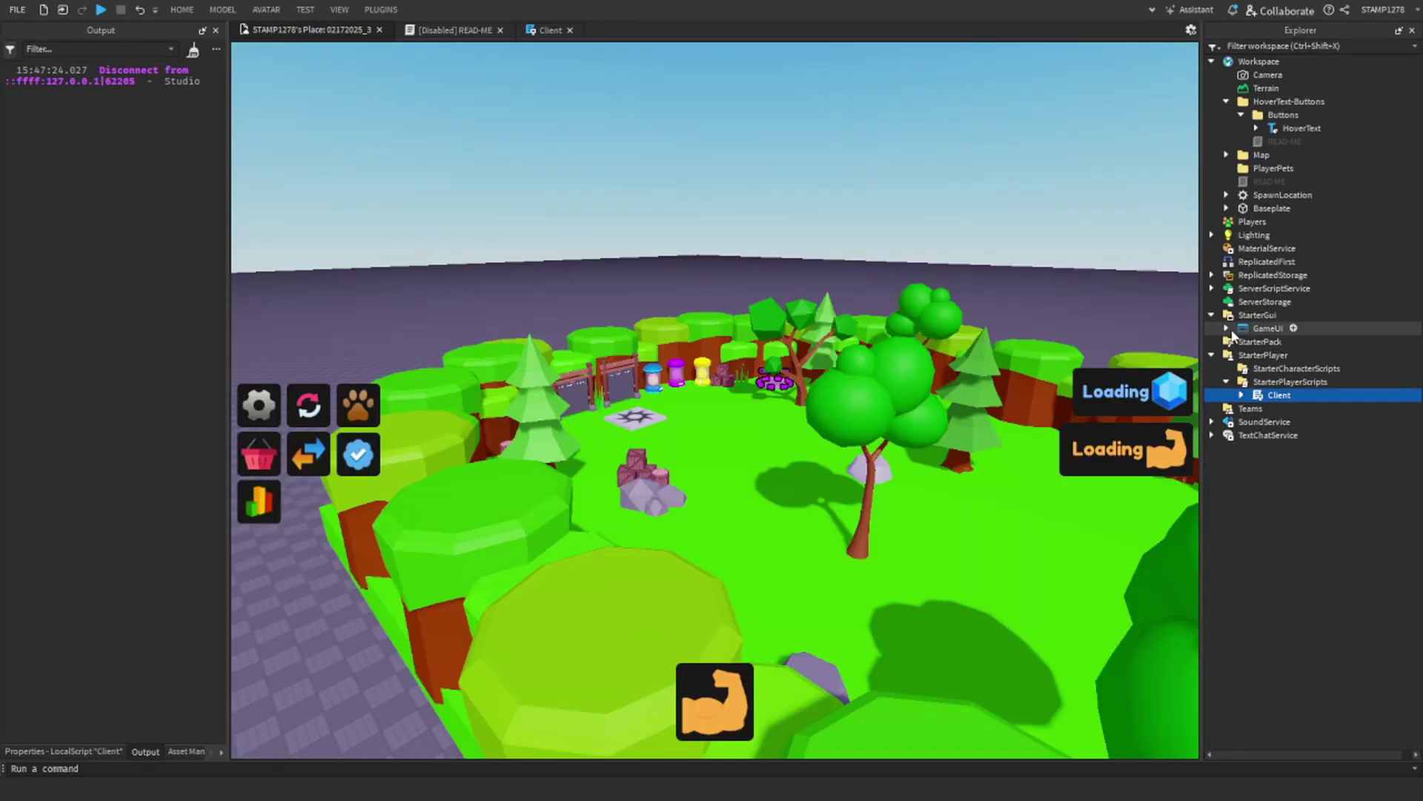
# Step: Rename the Pets frame under GameUI > LeftSide > Buttons in StarterGui to "Dirt"
pyautogui.click(1225, 327)
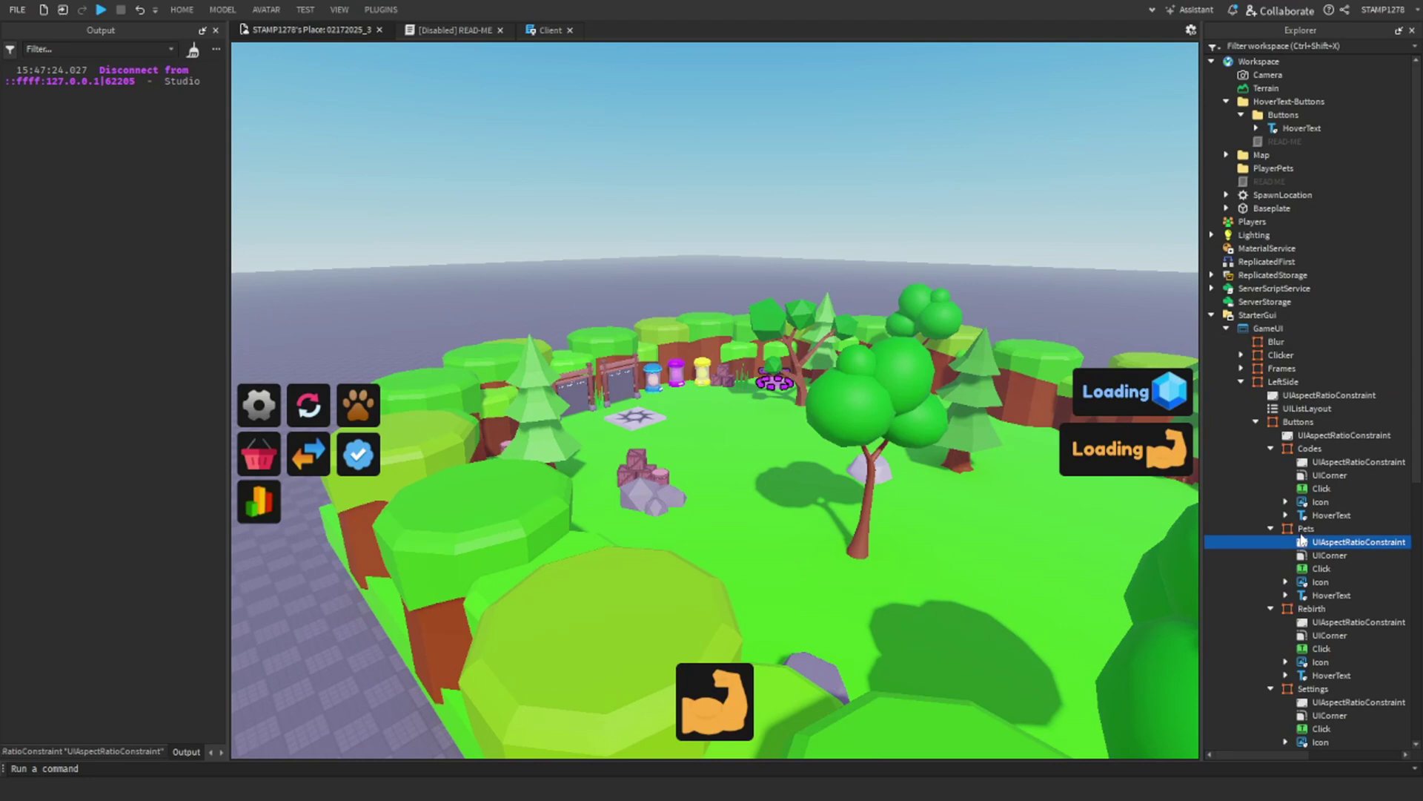
pyautogui.doubleClick(1303, 529)
pyautogui.write('Dirt')
pyautogui.press('Return')
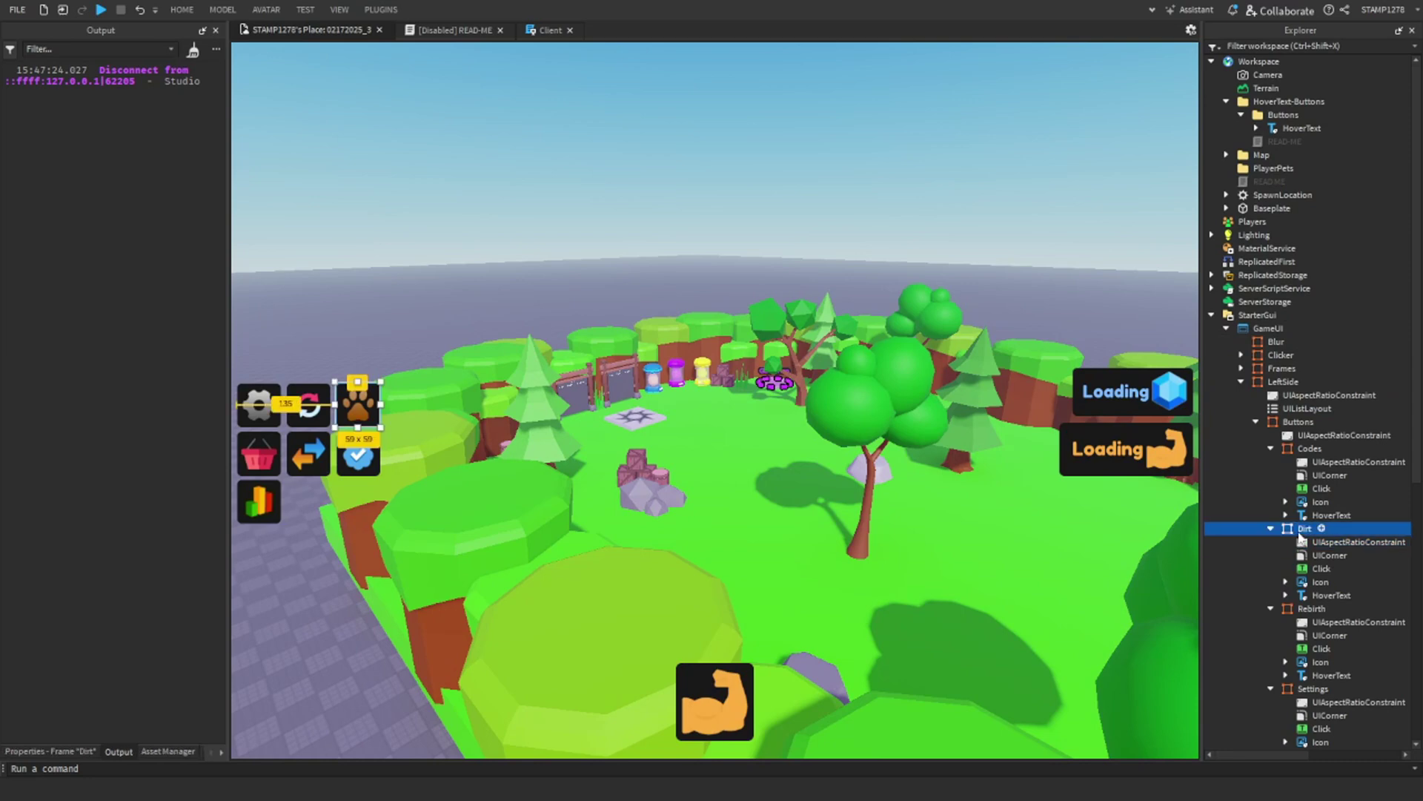
# Step: Playtest the game, check the renamed paw button's hover label and its click response, and stop the playtest
pyautogui.click(103, 9)
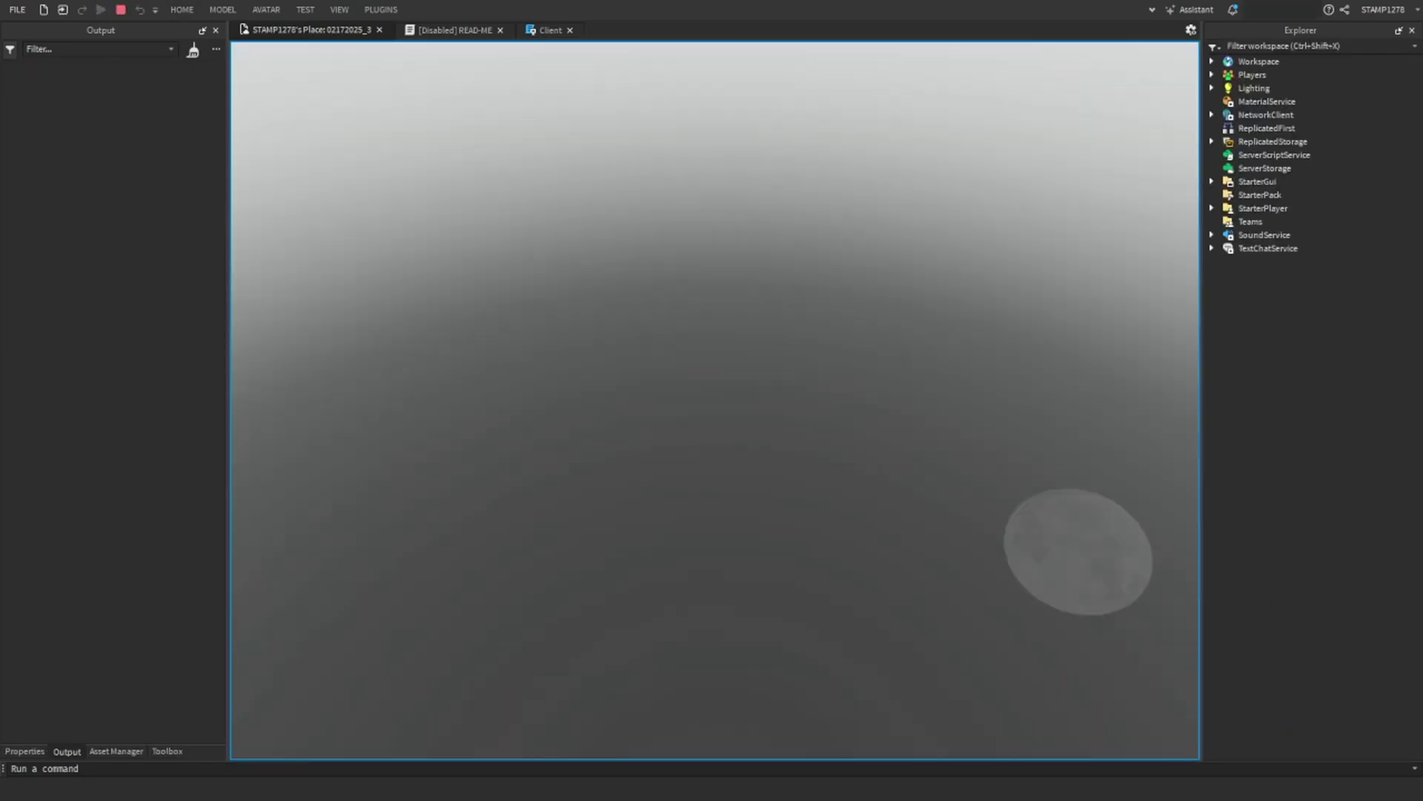
pyautogui.press('d')
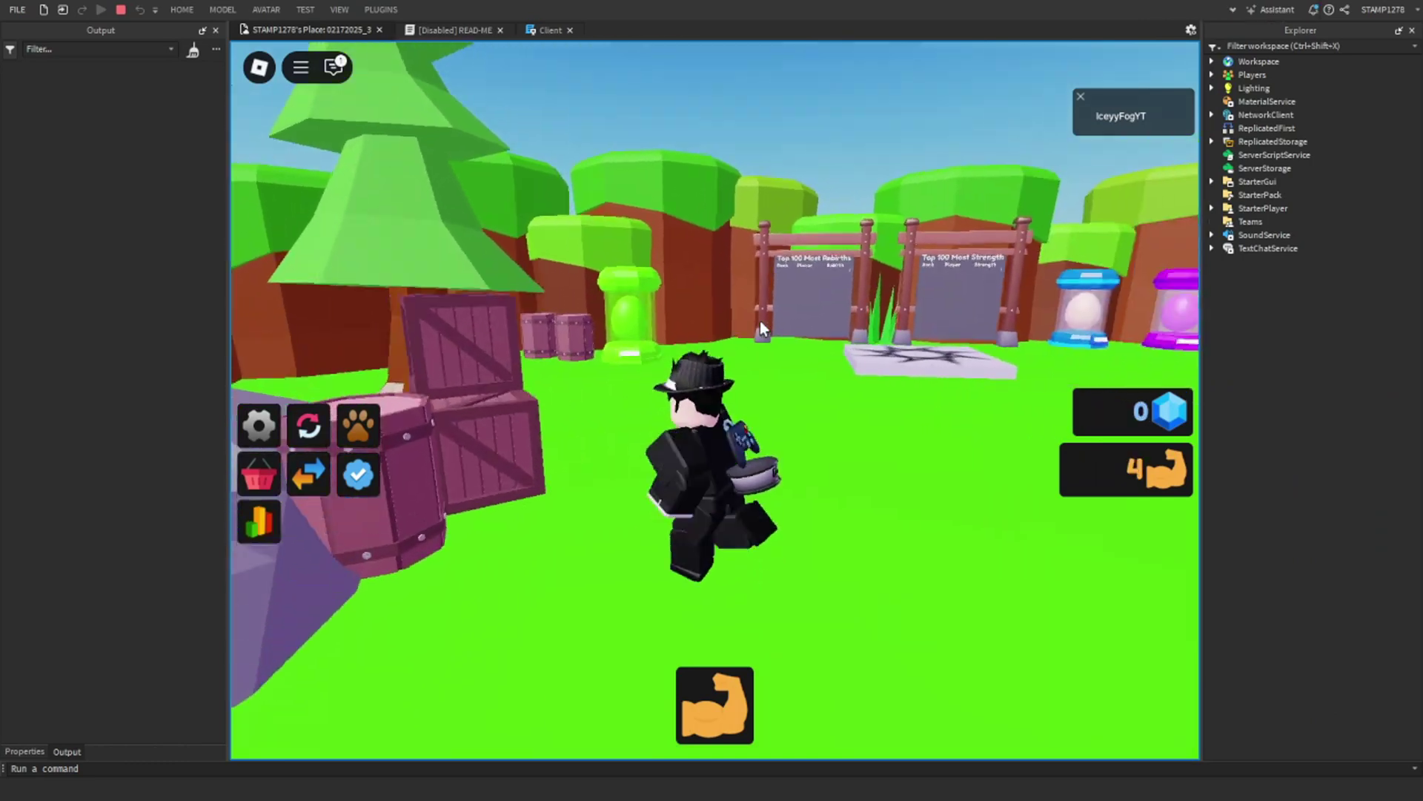
pyautogui.press('a')
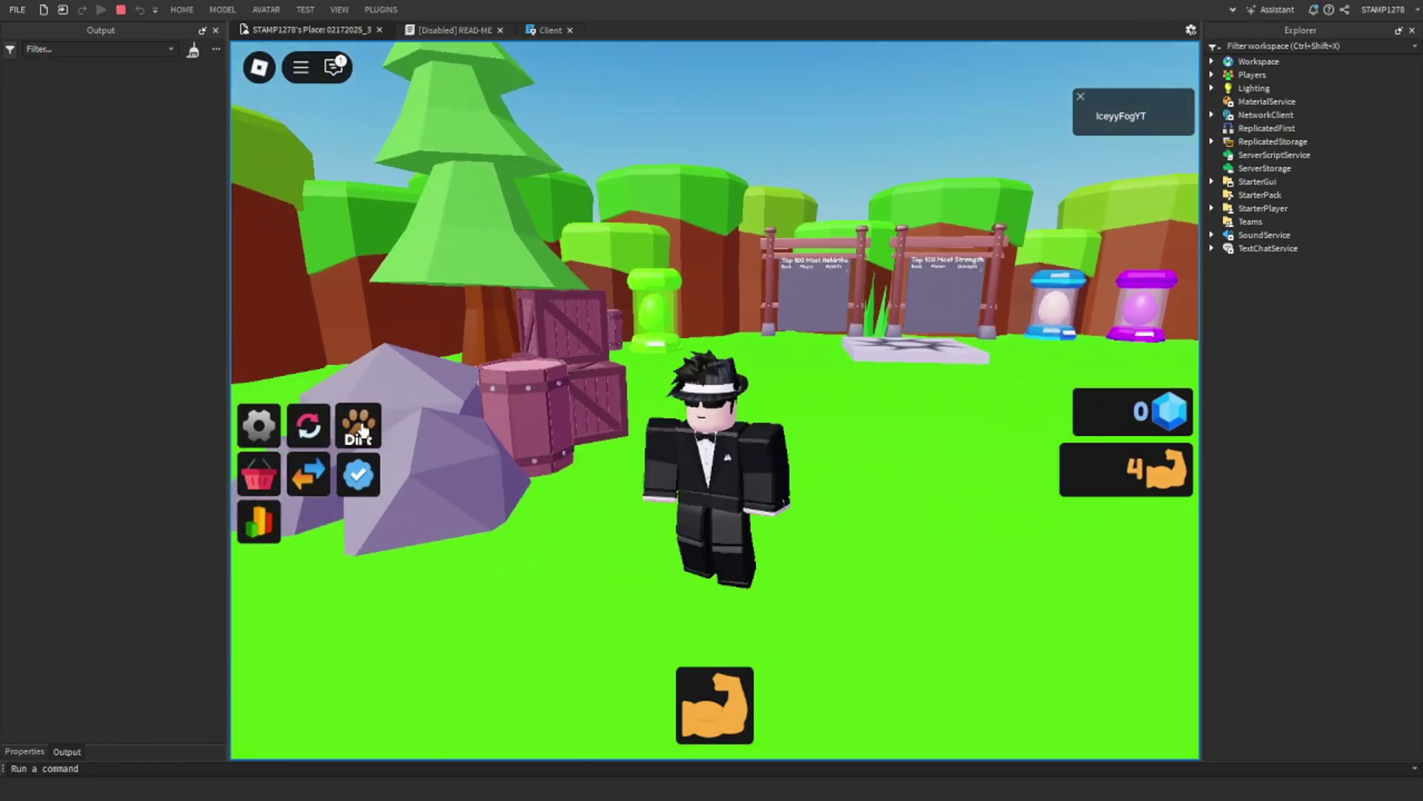
pyautogui.click(358, 438)
pyautogui.press('a')
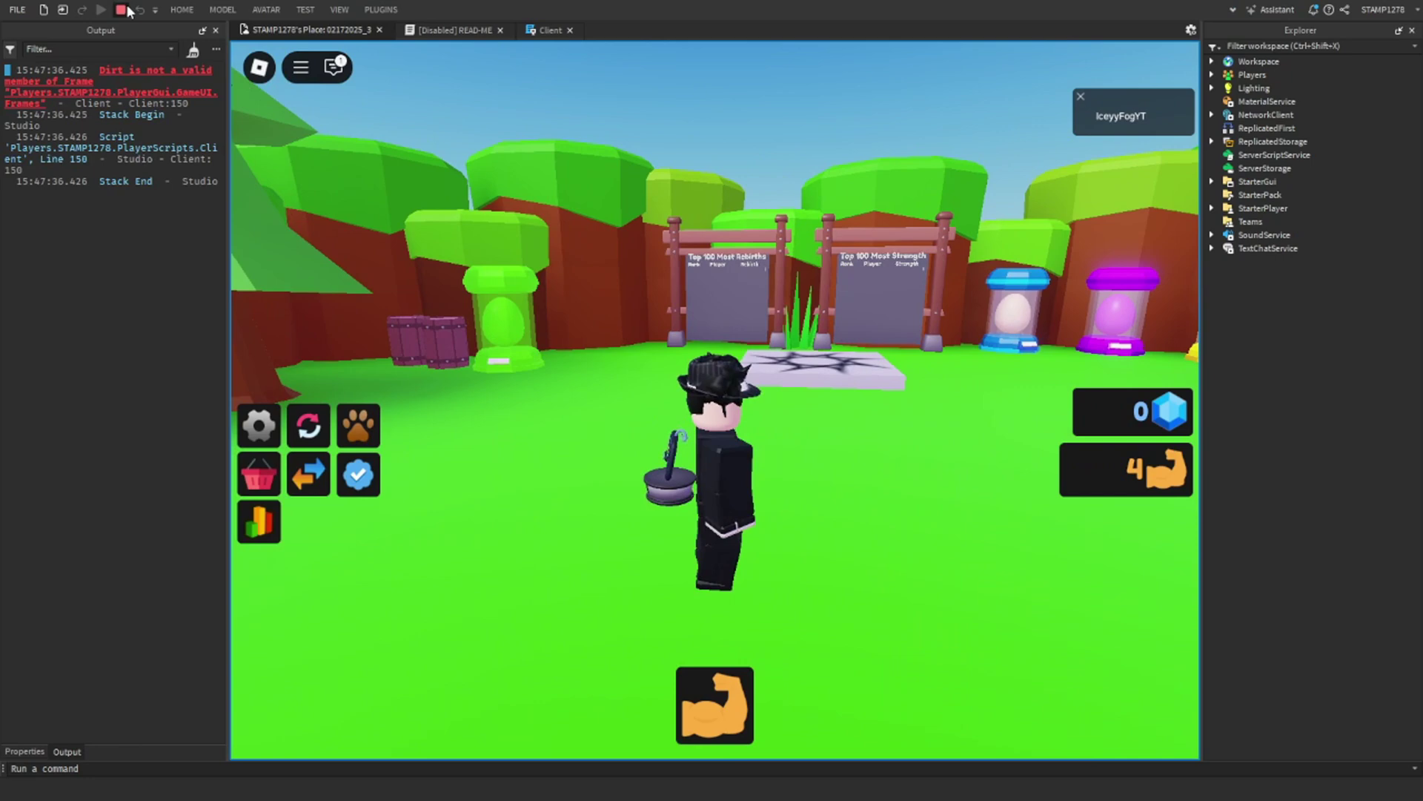
pyautogui.click(121, 10)
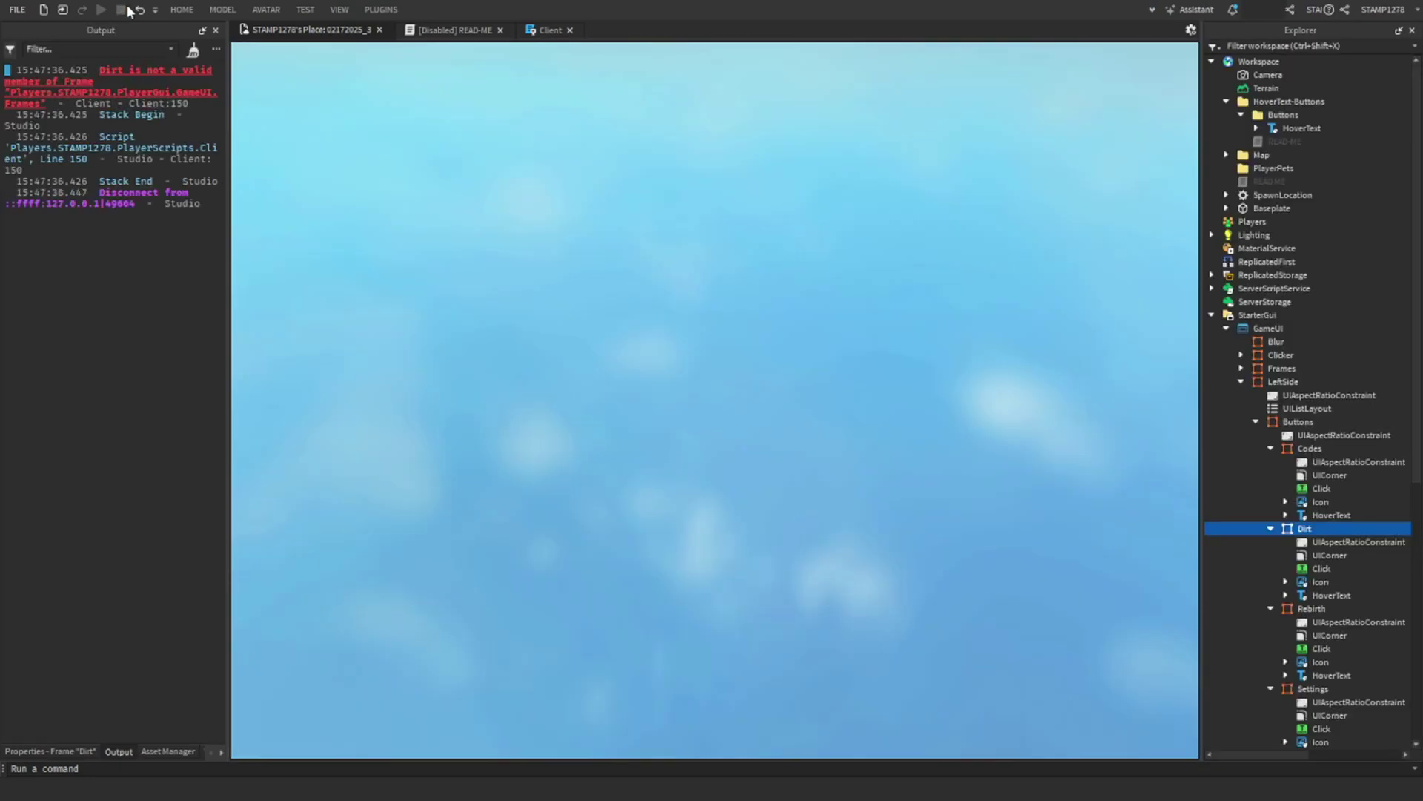